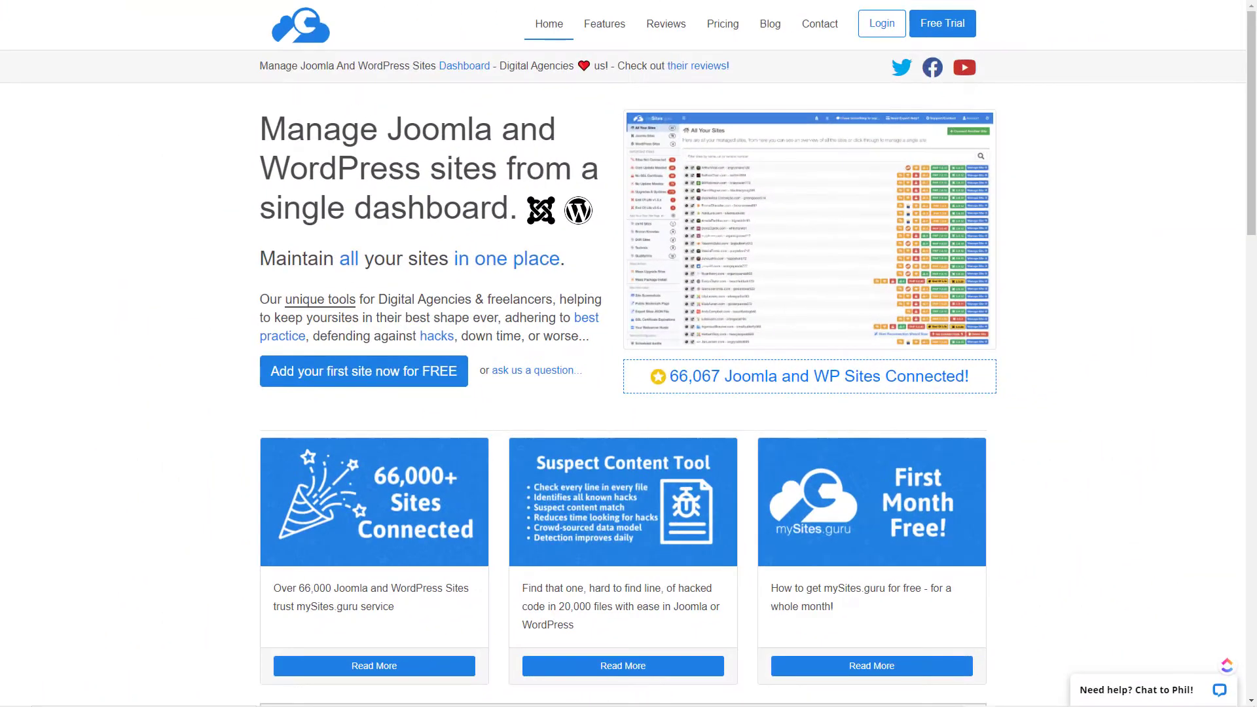
Log in to mySites.guru and view the Basic Joomla site's snapshot page
{"action": "left_click", "coordinate": [883, 27]}
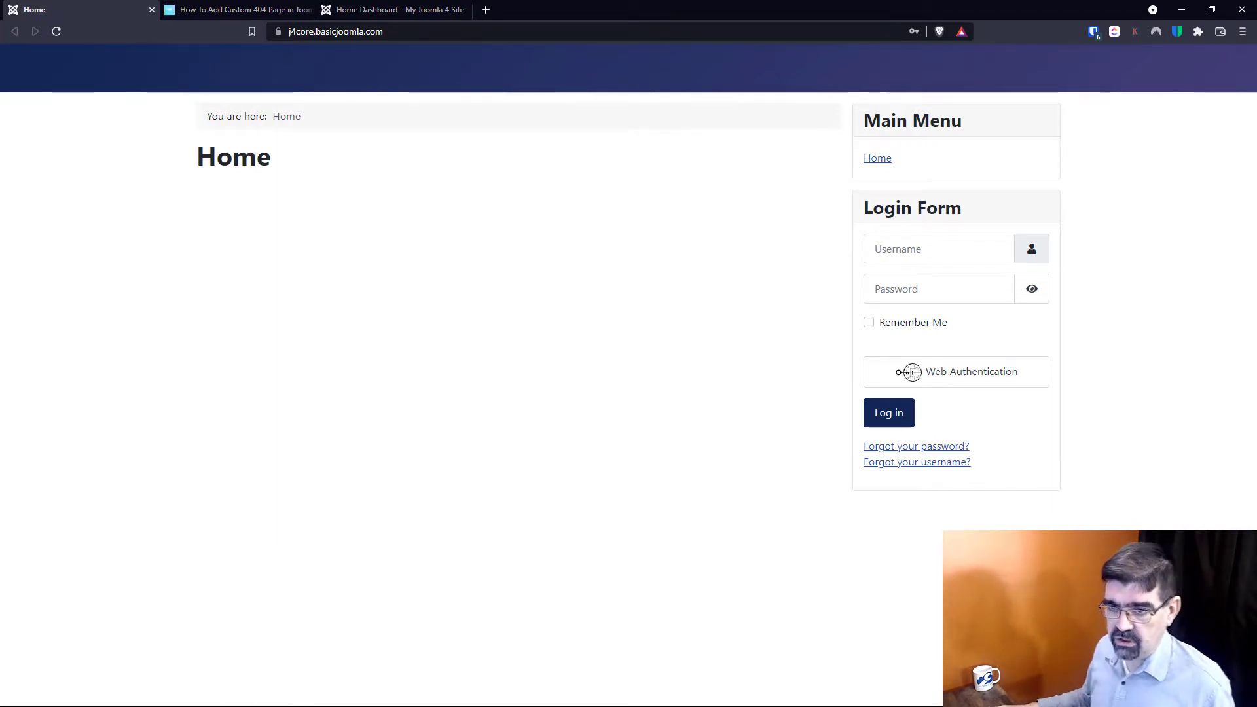
Visit the site's nonexistent /anything address to show Joomla's default 404 page
{"action": "left_click", "coordinate": [479, 30]}
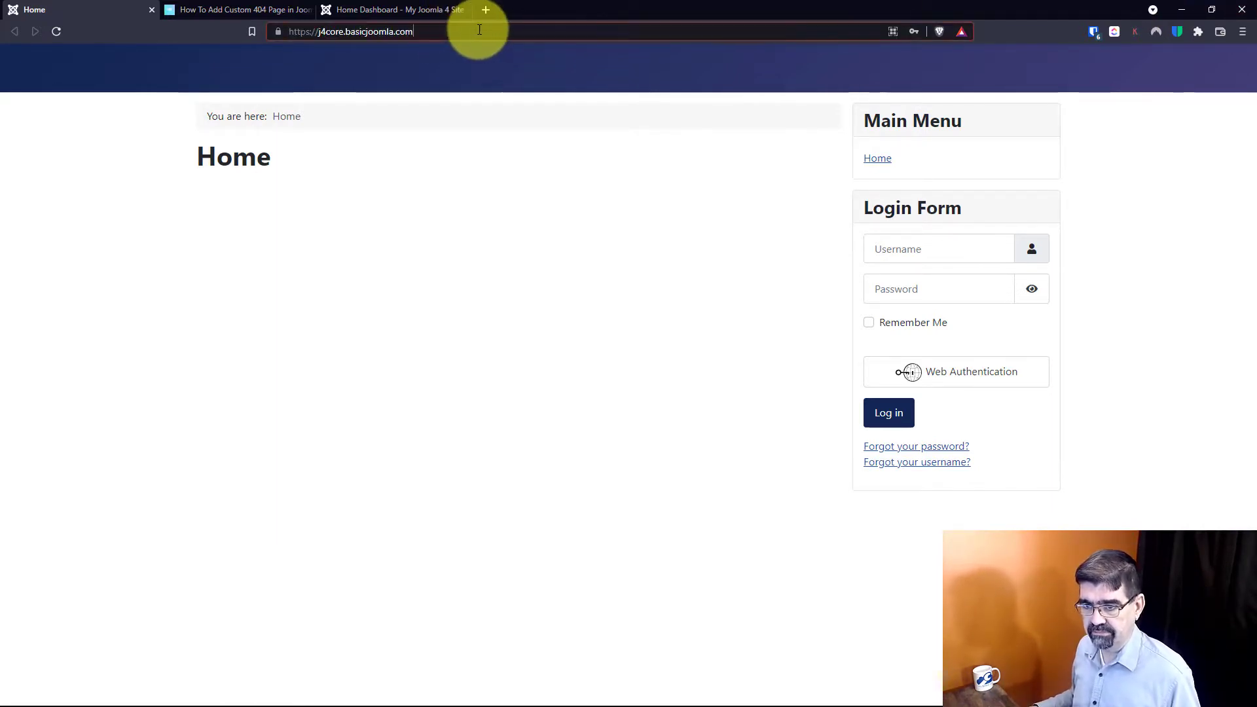
{"action": "type", "text": "/"}
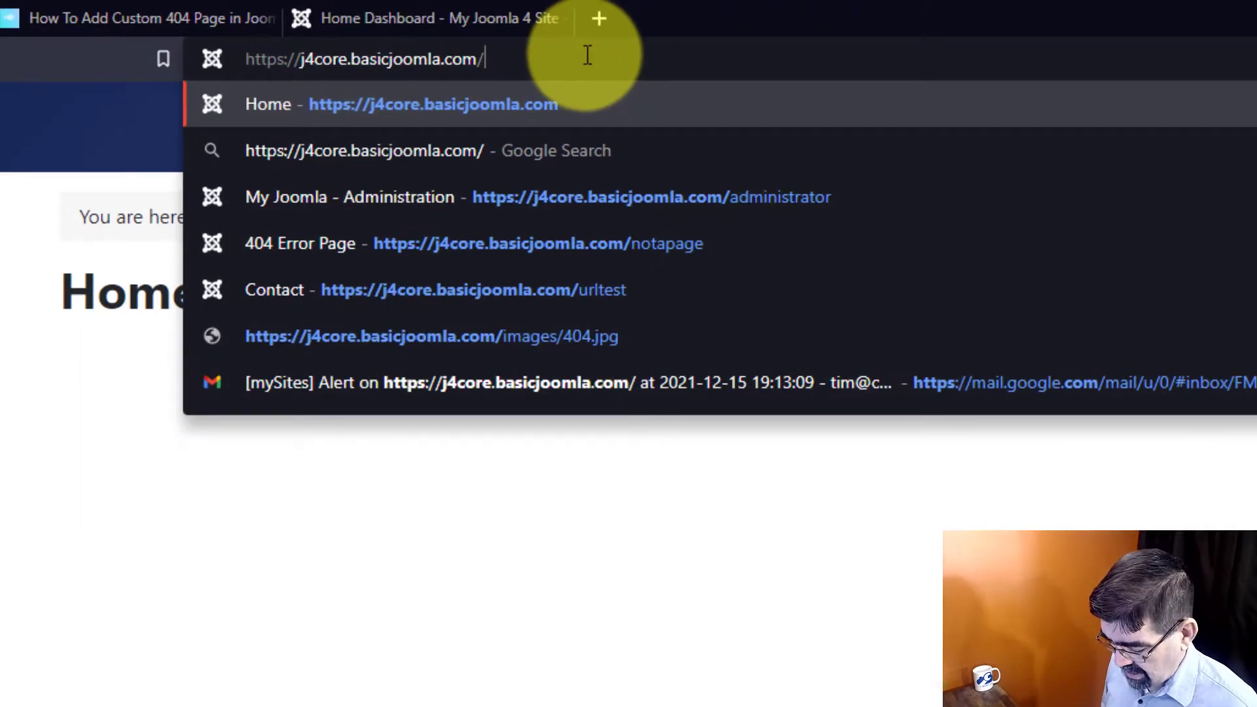
{"action": "type", "text": "anything"}
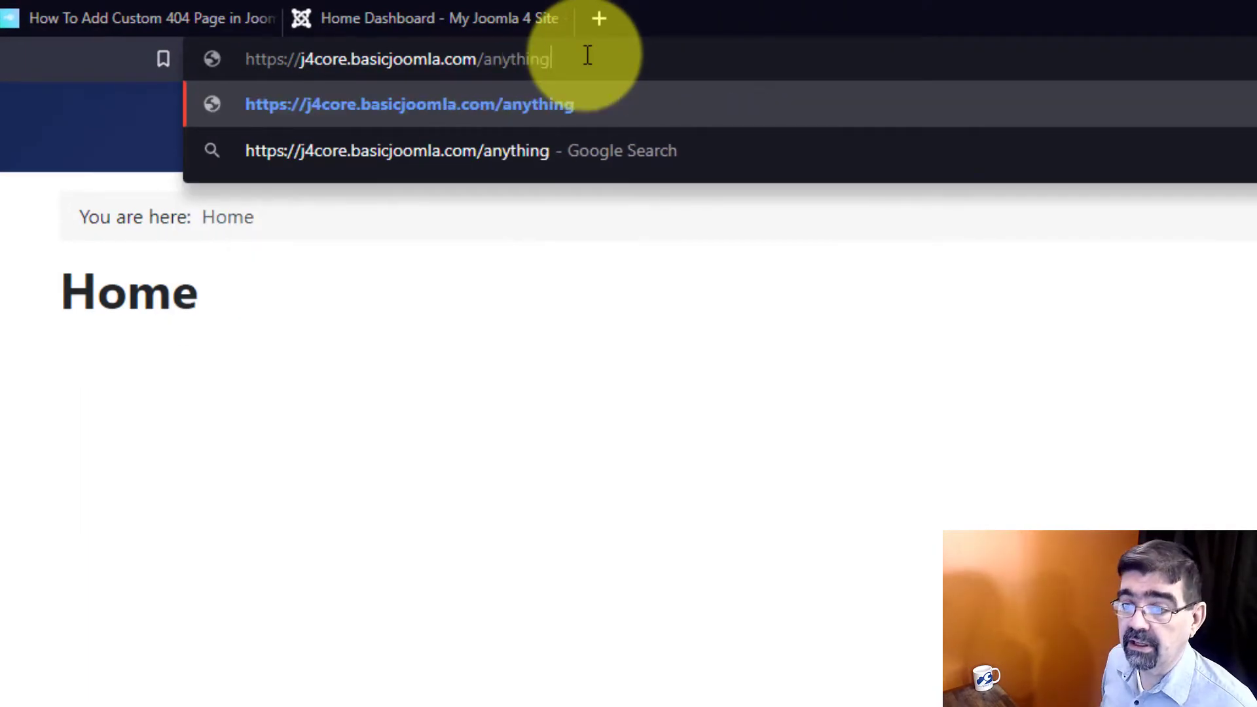
{"action": "key", "text": "Return"}
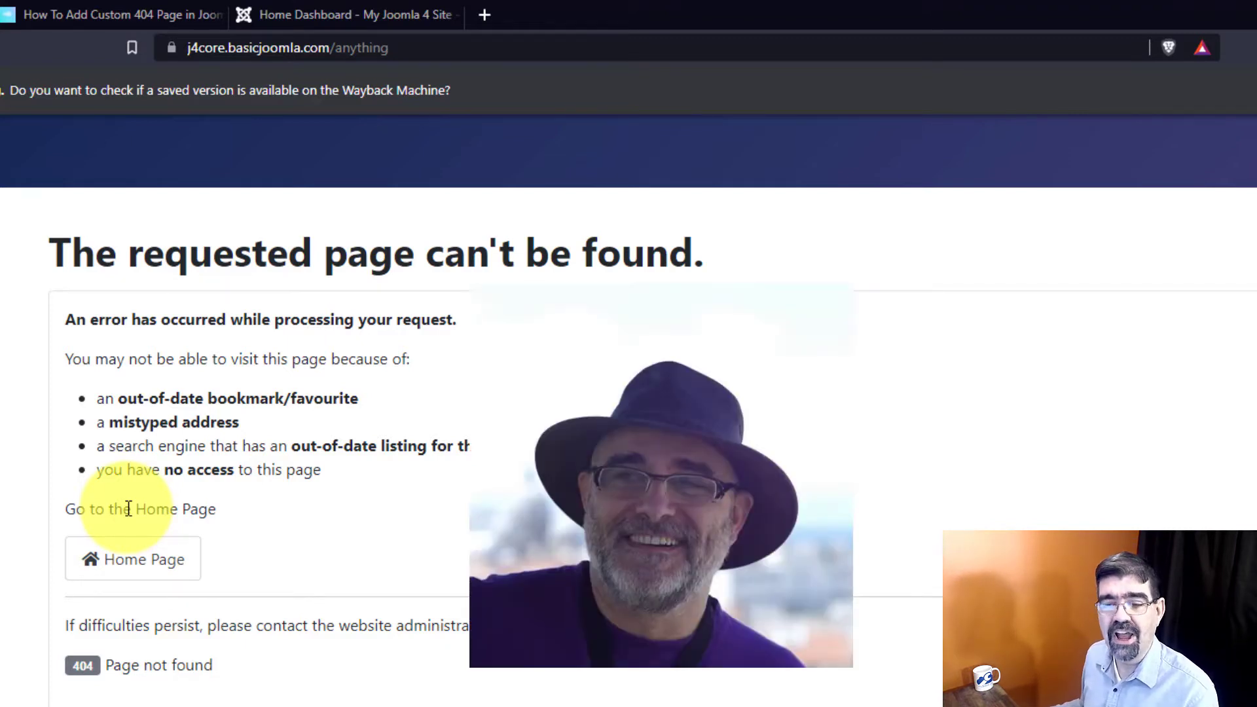
Read the web-eau.net custom 404 tutorial, then return to the Joomla admin Home Dashboard
{"action": "left_click", "coordinate": [95, 14]}
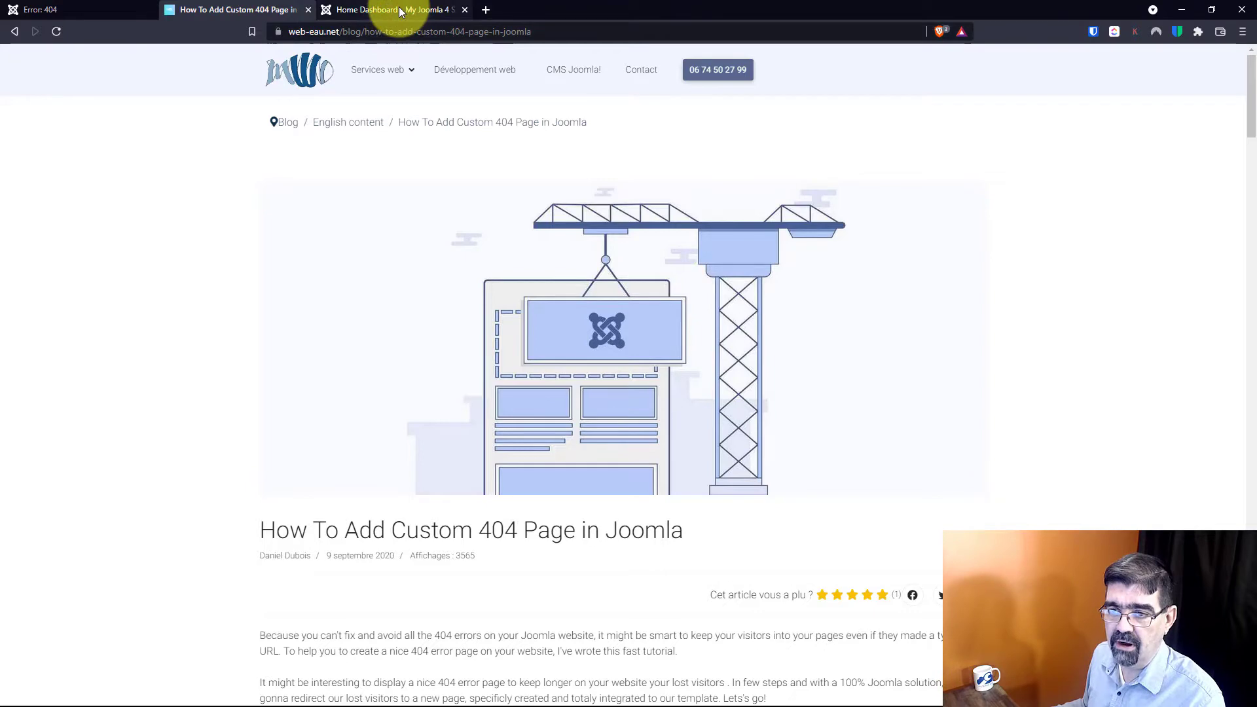
{"action": "left_click", "coordinate": [398, 9]}
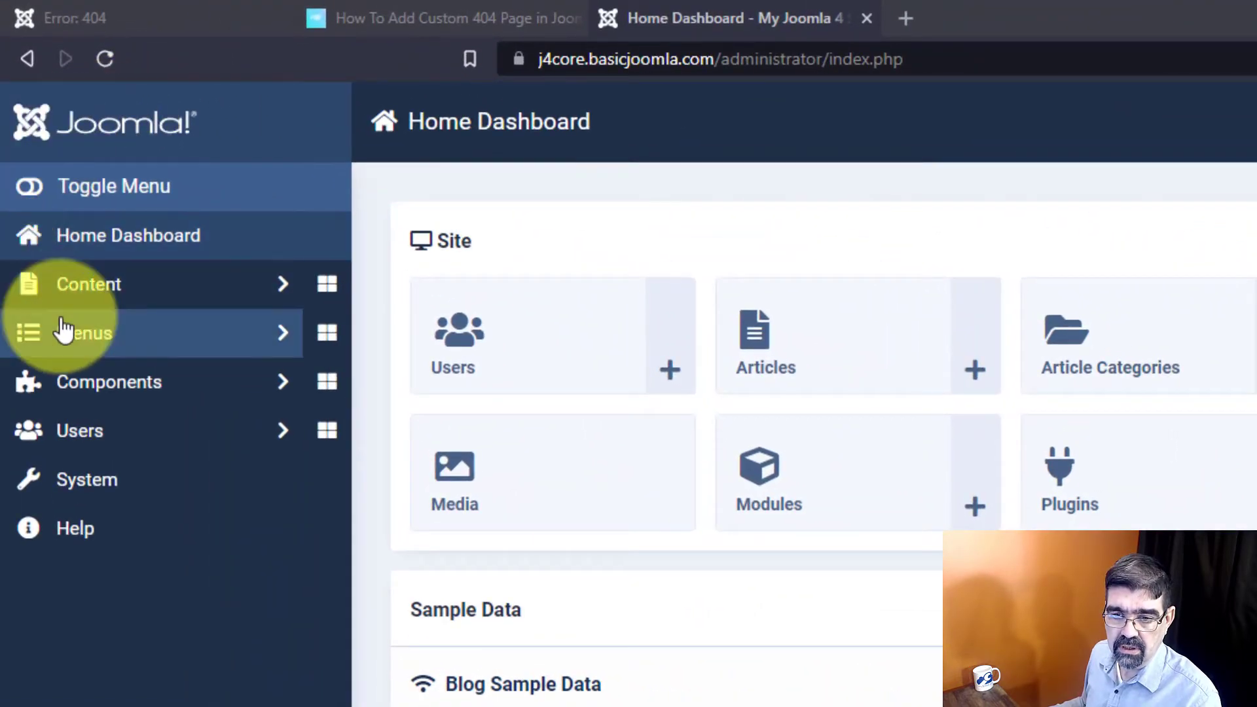
Start a new Main Menu item titled '404 Error Page'
{"action": "left_click", "coordinate": [62, 330]}
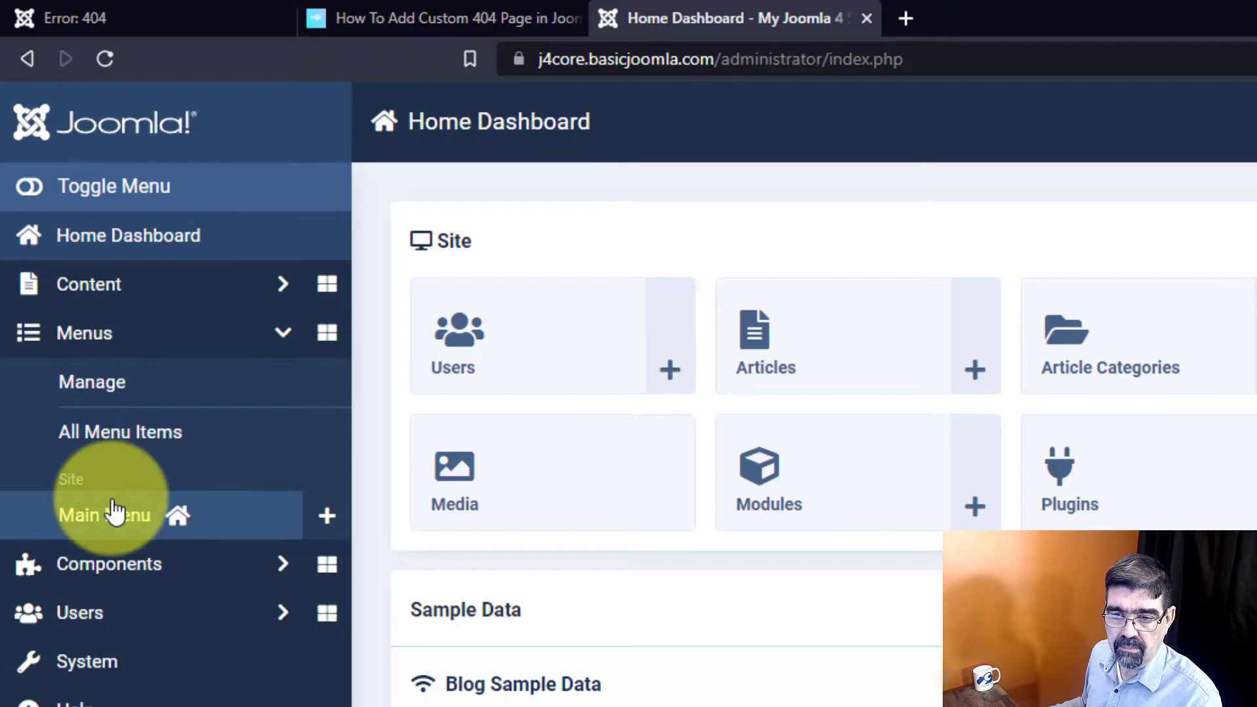
{"action": "left_click", "coordinate": [325, 517]}
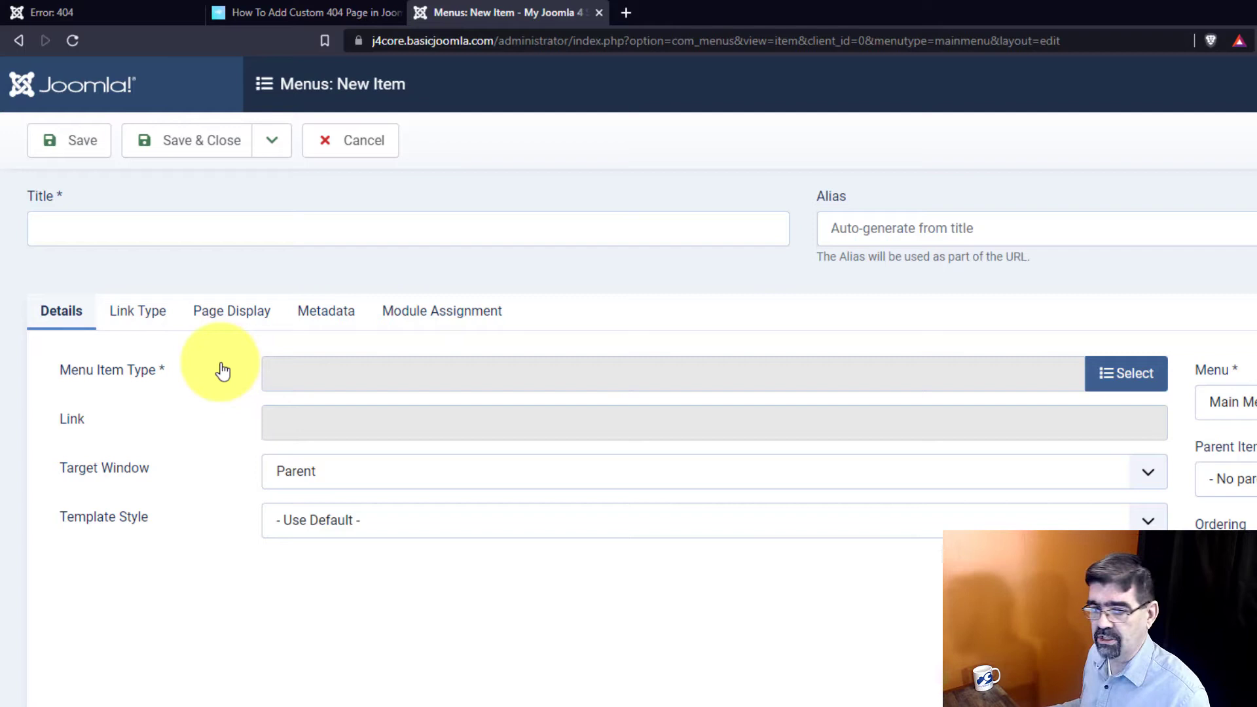
{"action": "left_click", "coordinate": [208, 231]}
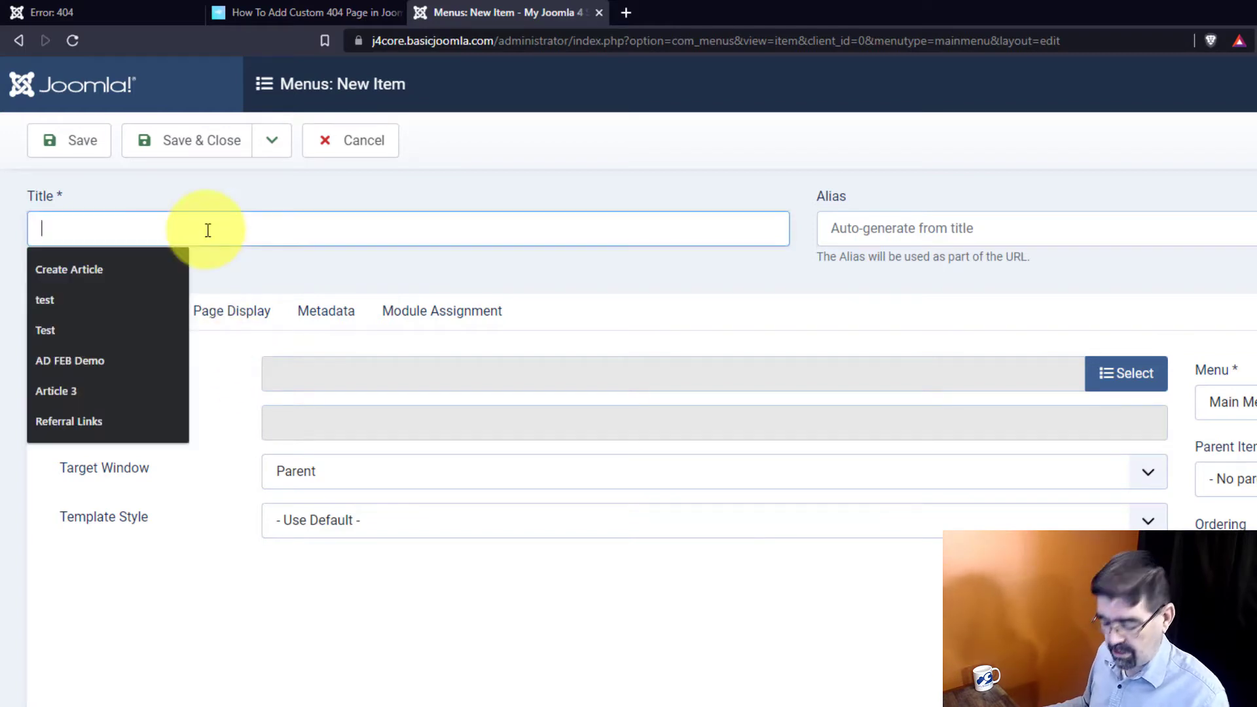
{"action": "type", "text": "$0"}
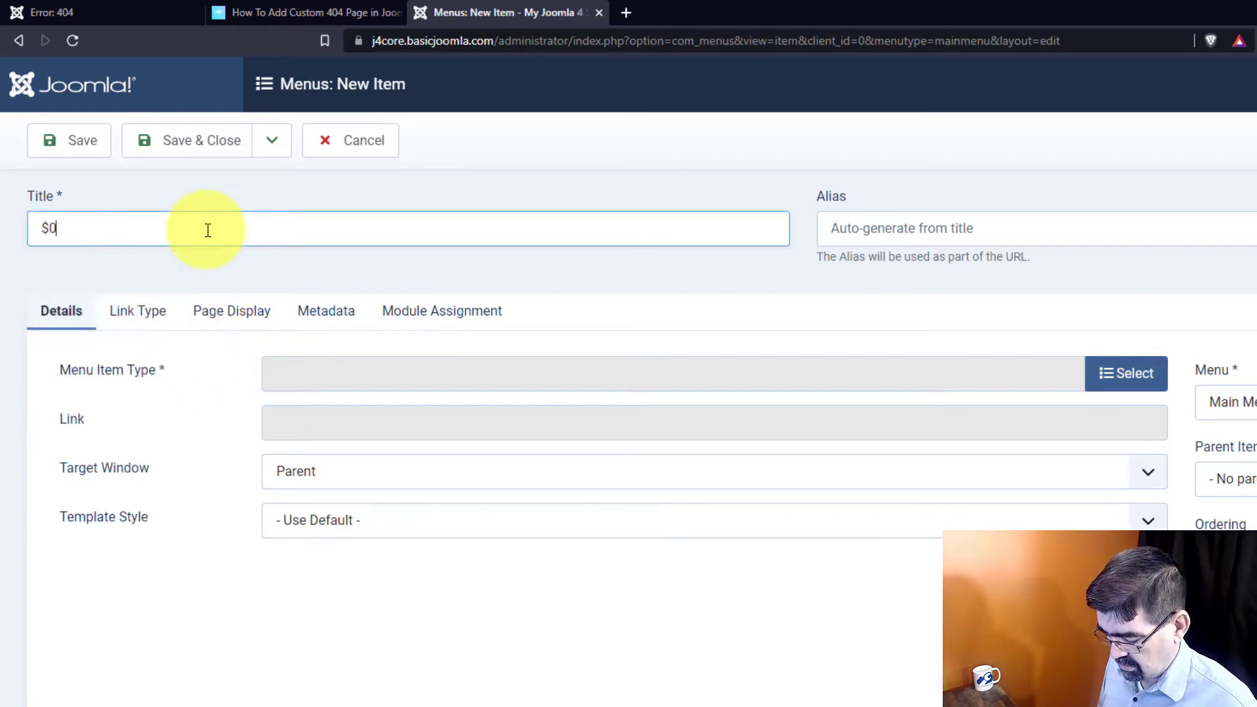
{"action": "type", "text": "4"}
{"action": "key", "text": "BackSpace"}
{"action": "key", "text": "BackSpace"}
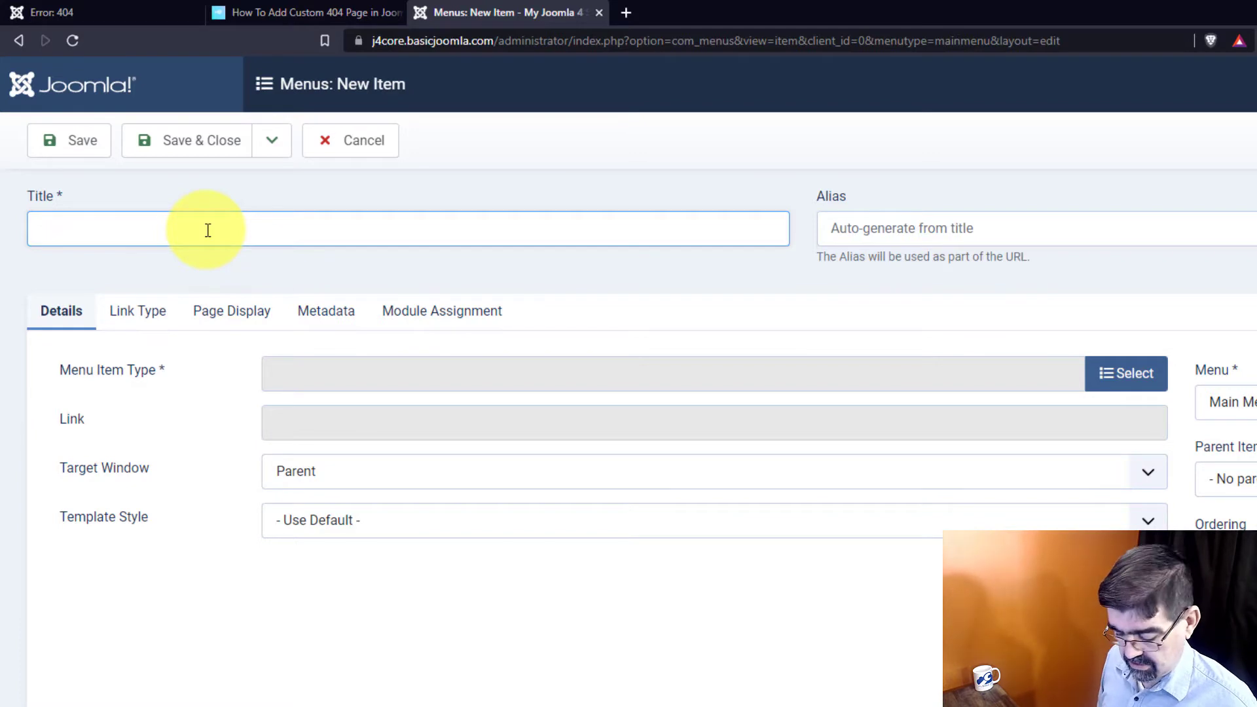
{"action": "type", "text": "4040"}
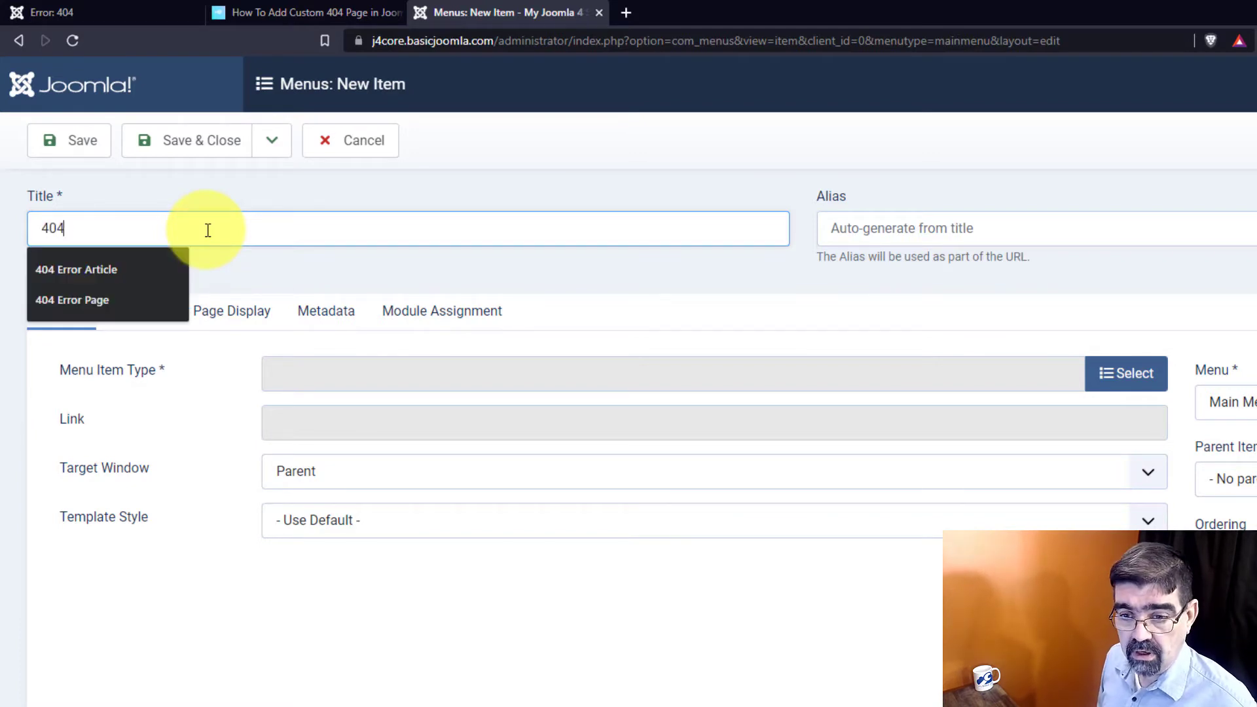
{"action": "key", "text": "Down"}
{"action": "key", "text": "Down"}
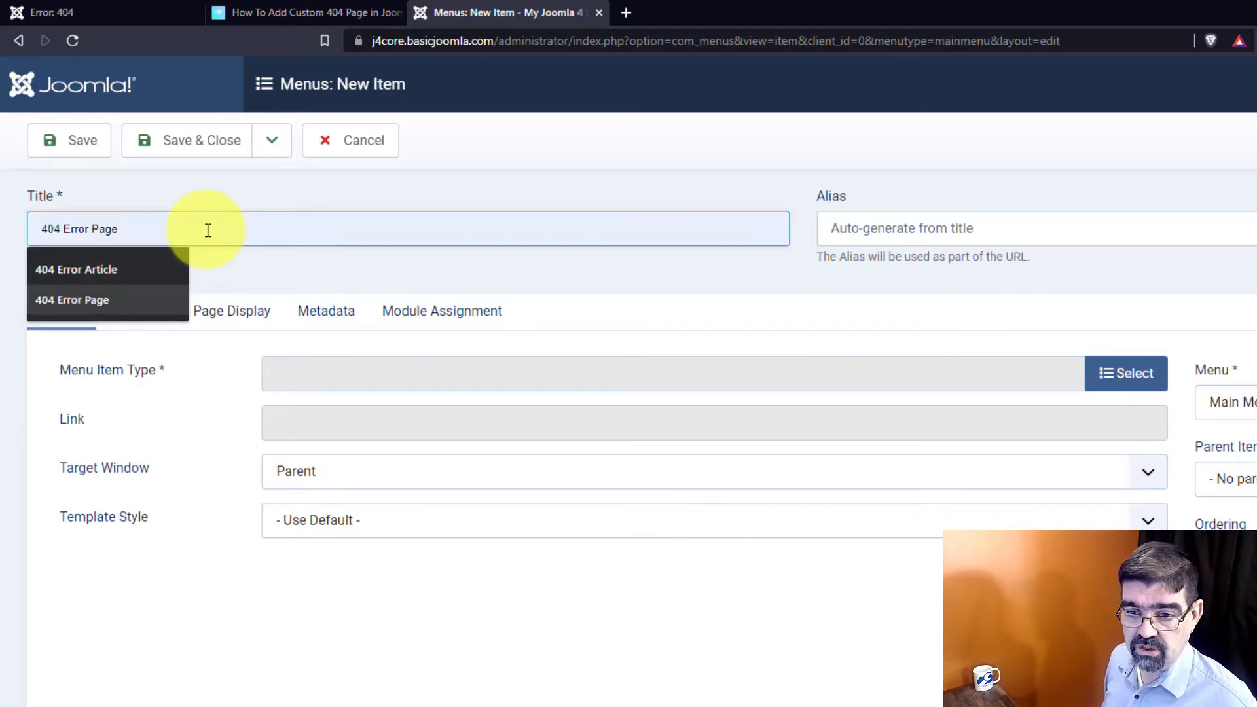
{"action": "key", "text": "Tab"}
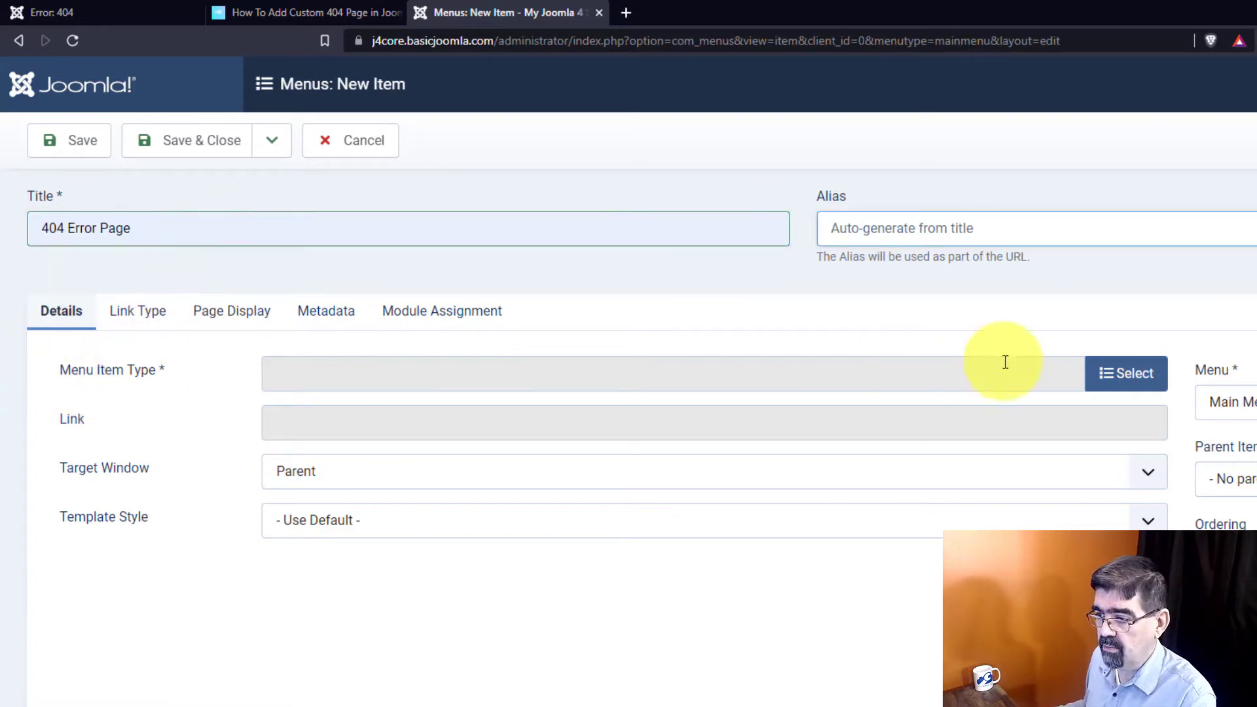
Set the menu item type to Articles > Single Article
{"action": "left_click", "coordinate": [1124, 384]}
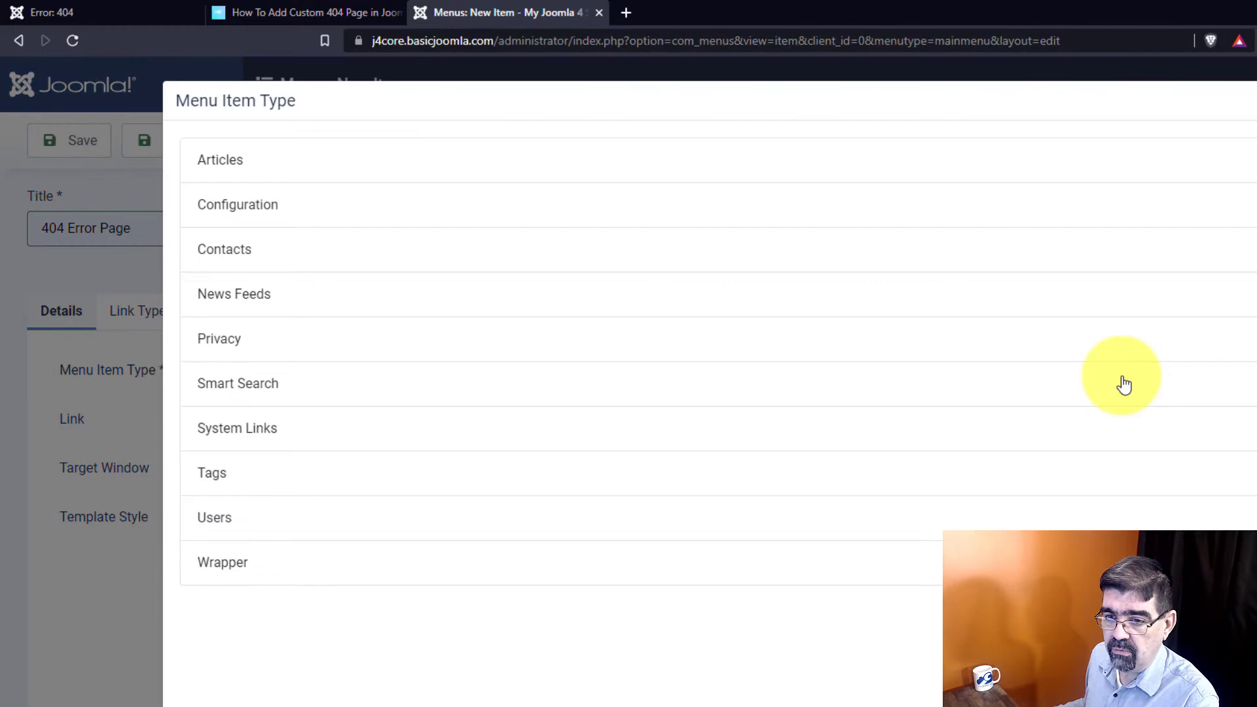
{"action": "left_click", "coordinate": [246, 158]}
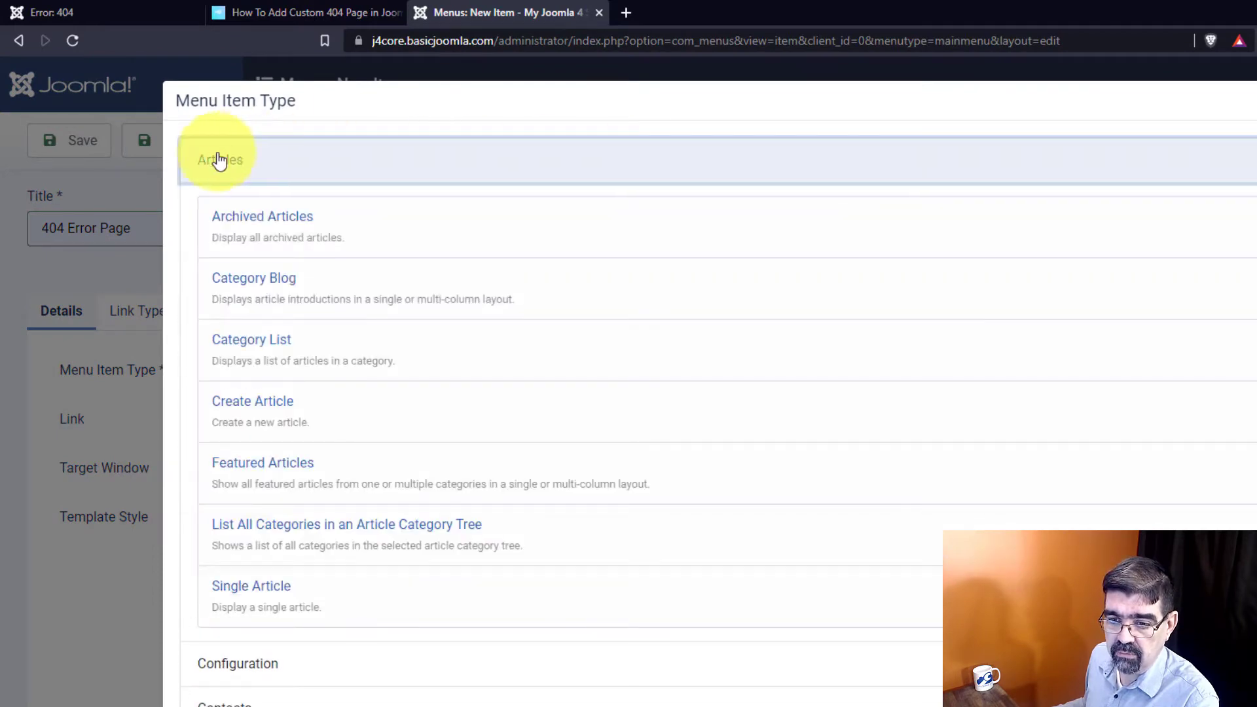
{"action": "left_click", "coordinate": [287, 593]}
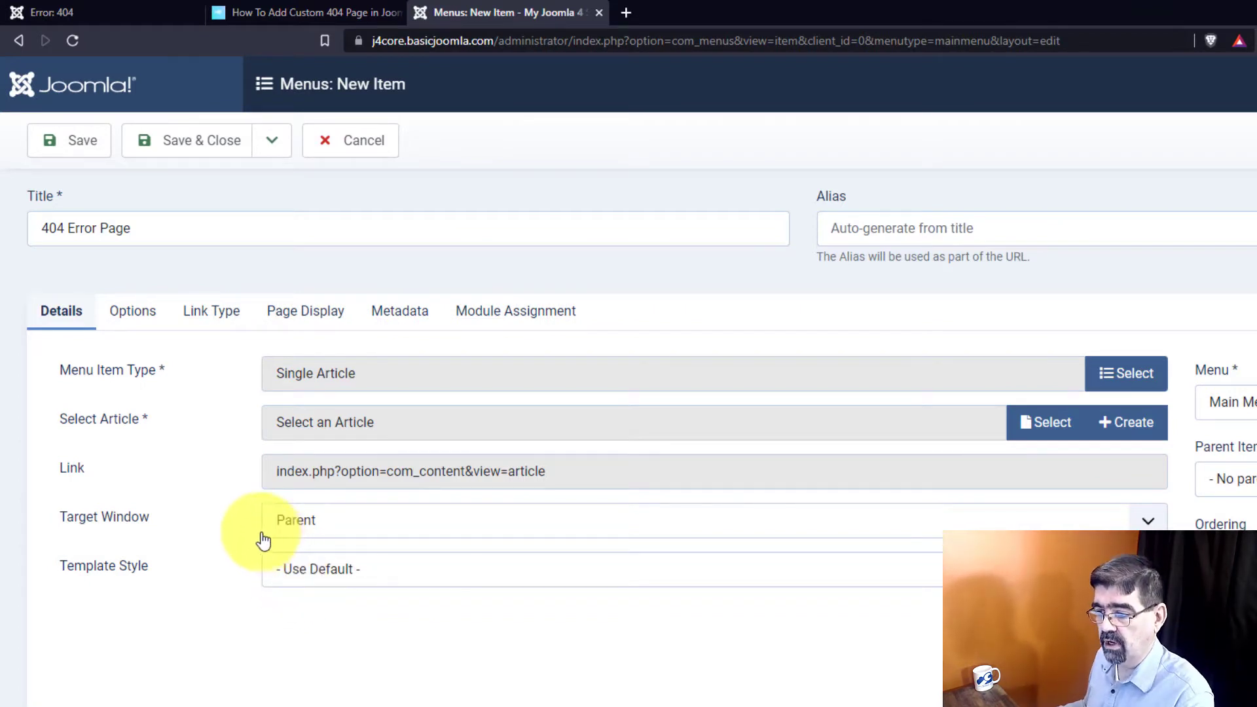
Create a new article for the menu item titled '404 Error Article'
{"action": "left_click", "coordinate": [1115, 429]}
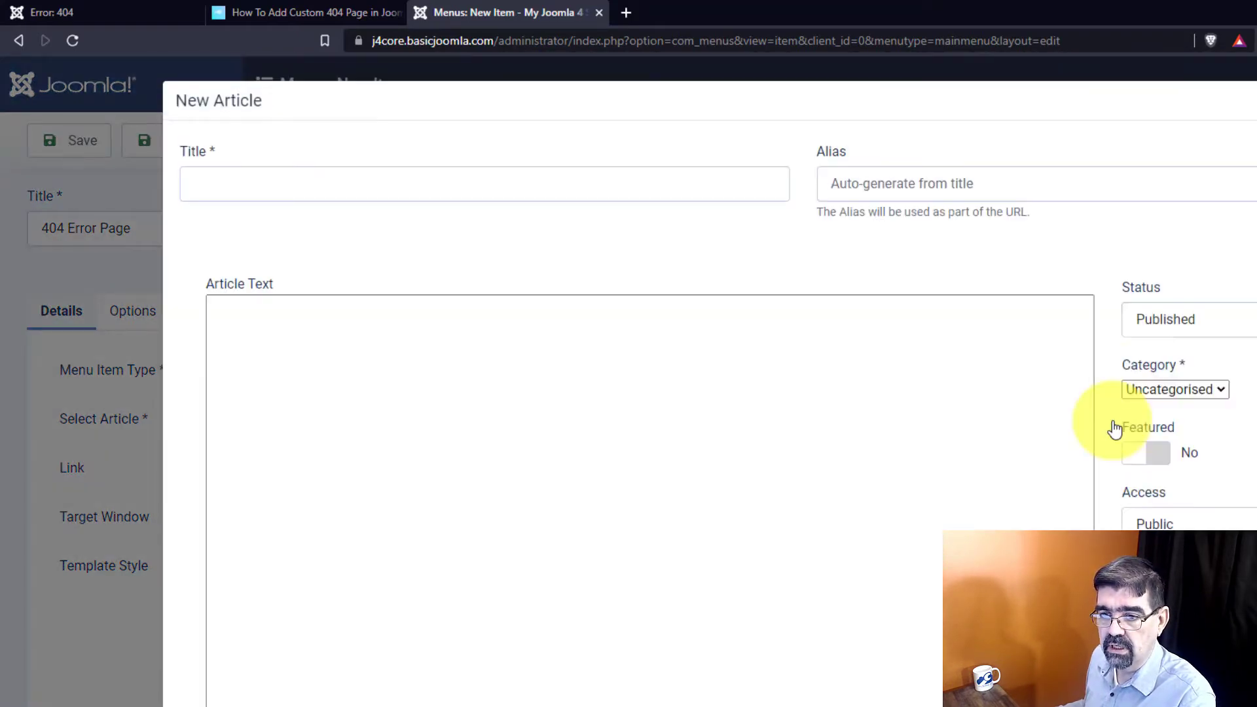
{"action": "left_click", "coordinate": [396, 164]}
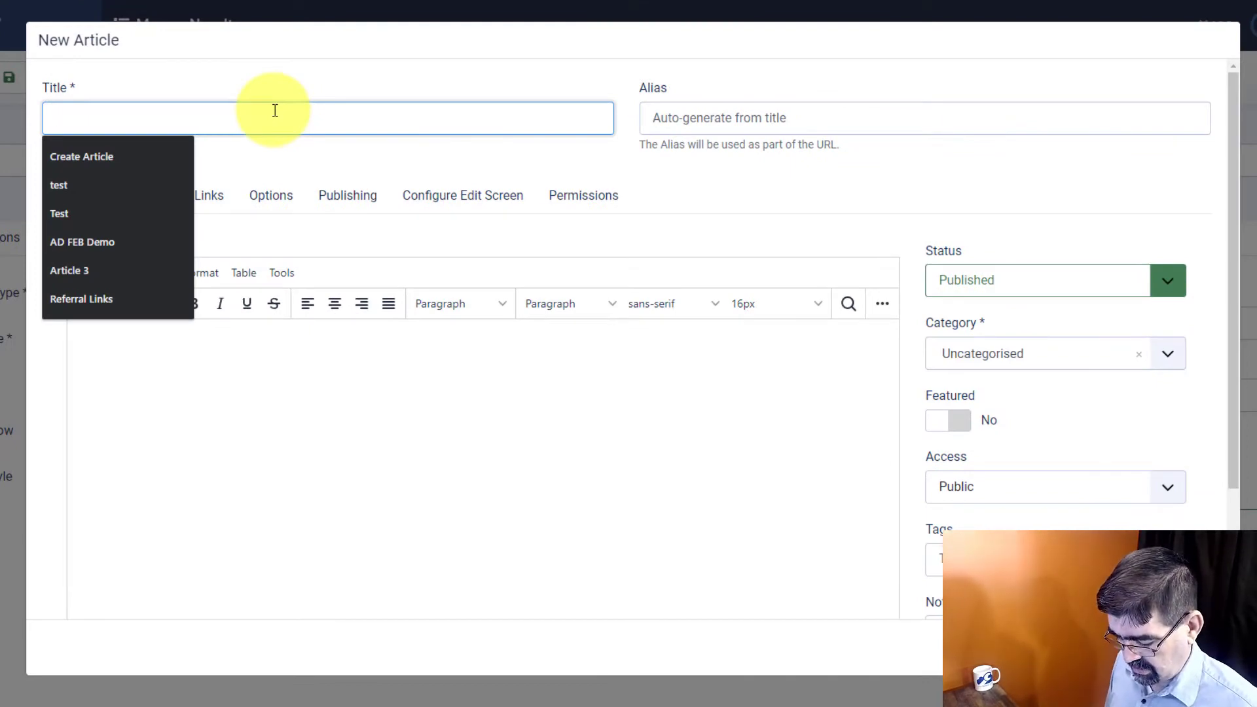
{"action": "type", "text": "4040"}
{"action": "key", "text": "BackSpace"}
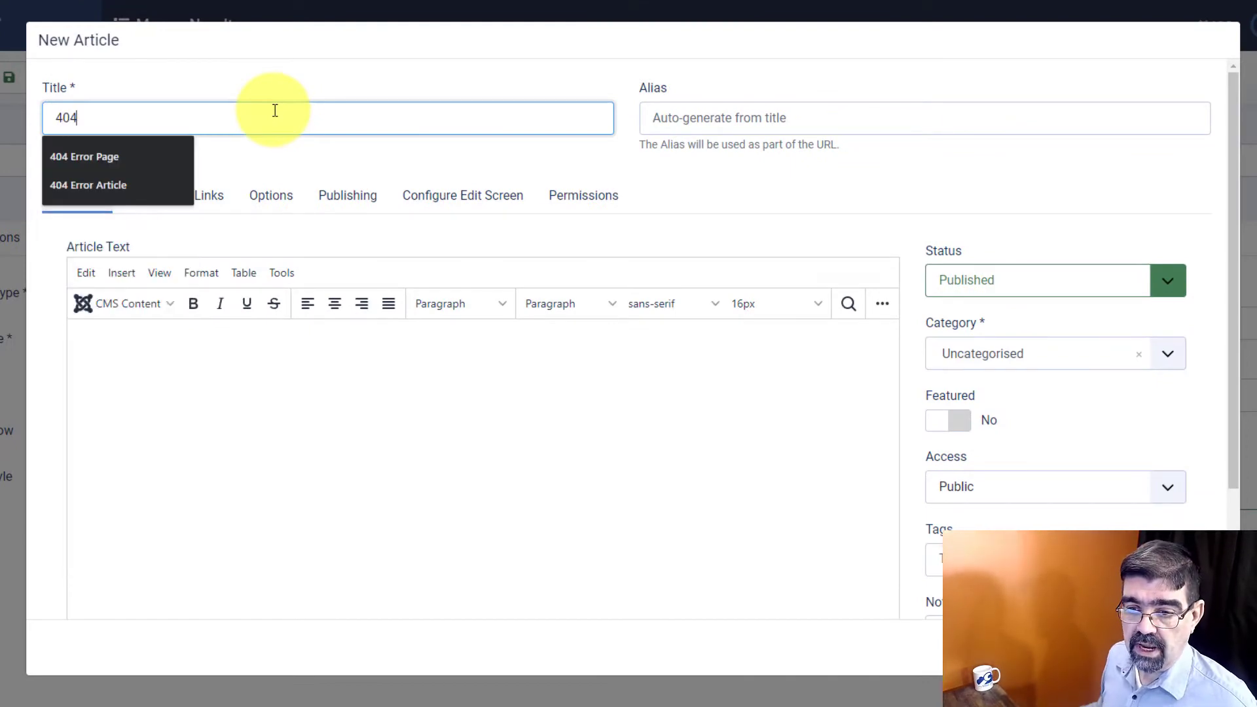
{"action": "left_click", "coordinate": [104, 190]}
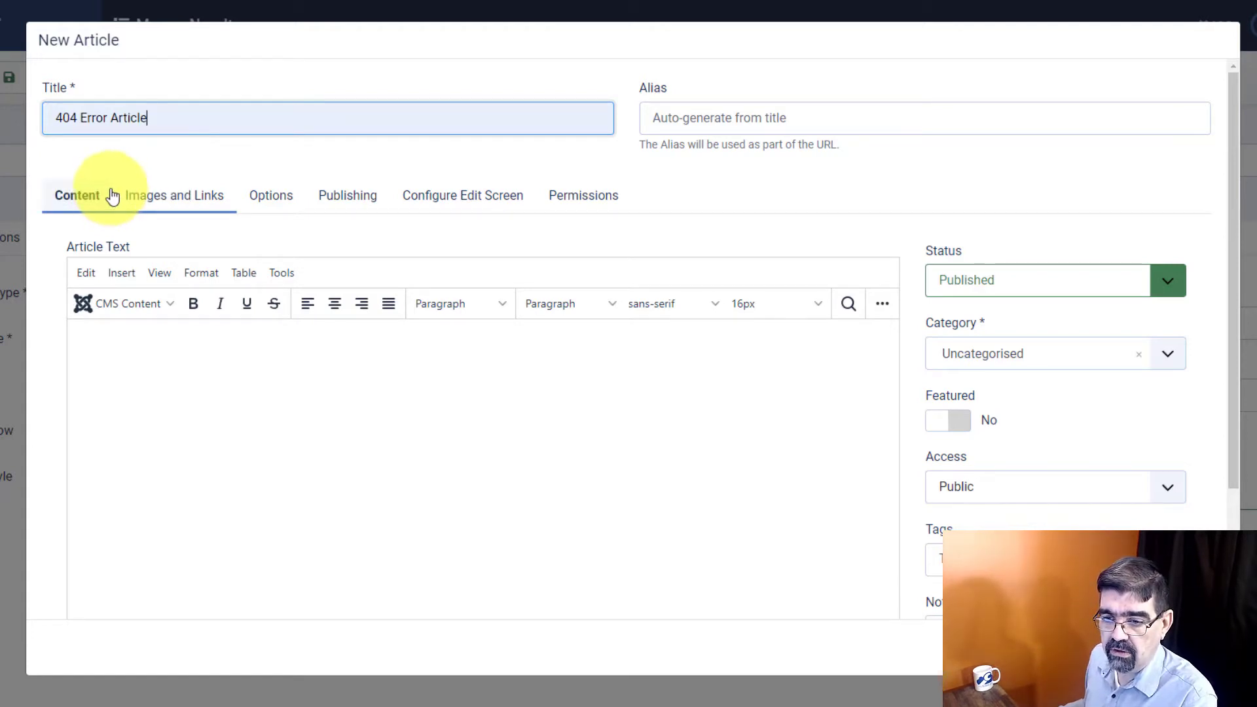
Add 'That page cannot be found!' as a Heading 1 in the article body
{"action": "left_click", "coordinate": [256, 344]}
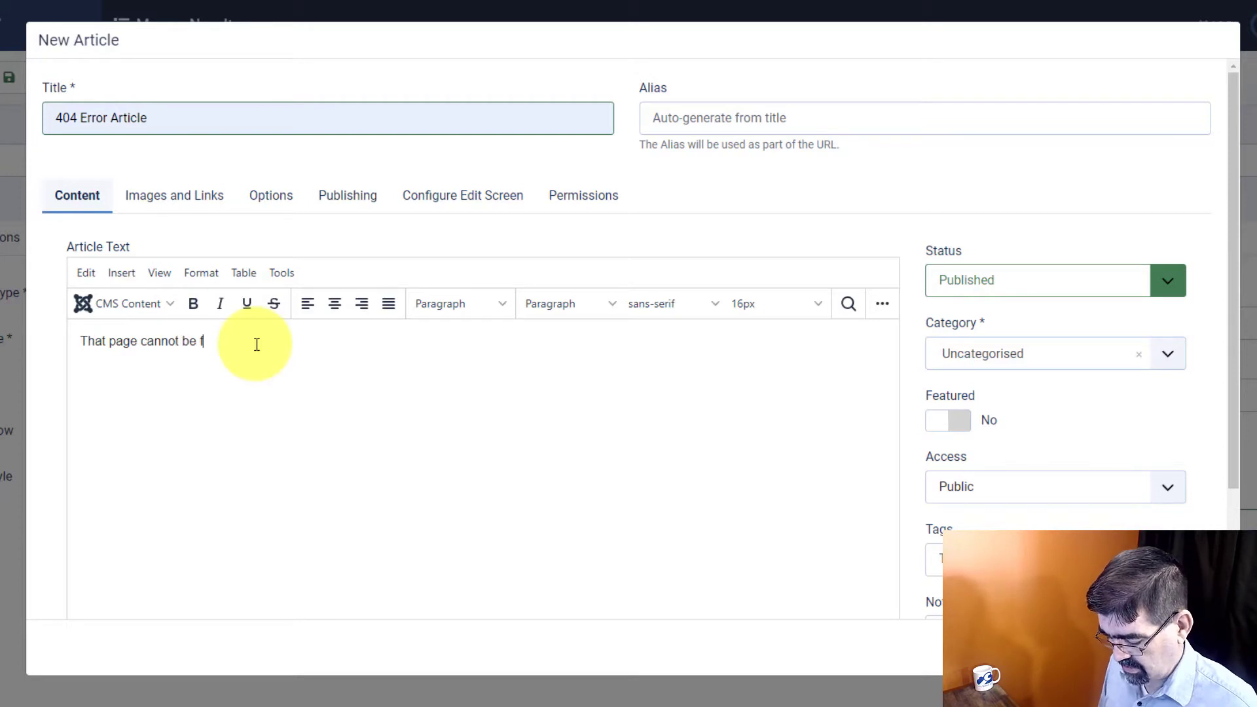
{"action": "type", "text": "!"}
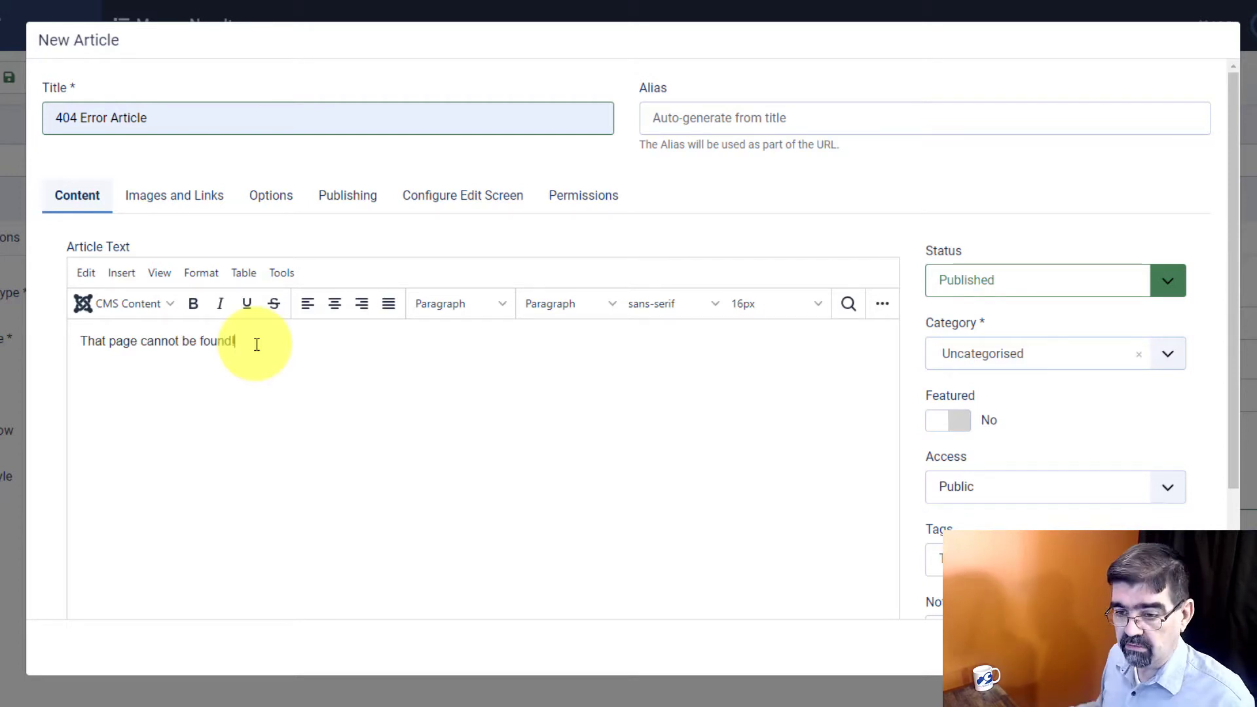
{"action": "left_click_drag", "start_coordinate": [256, 342], "coordinate": [55, 334]}
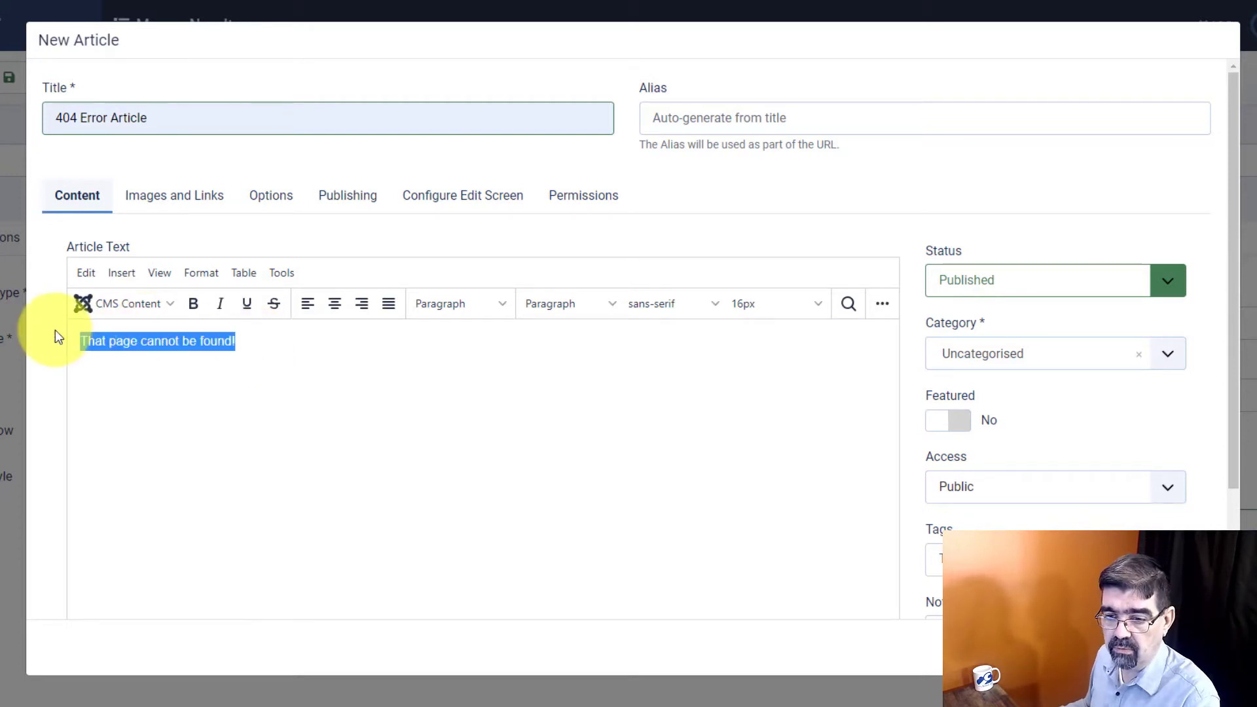
{"action": "left_click", "coordinate": [485, 305]}
{"action": "mouse_move", "coordinate": [506, 334]}
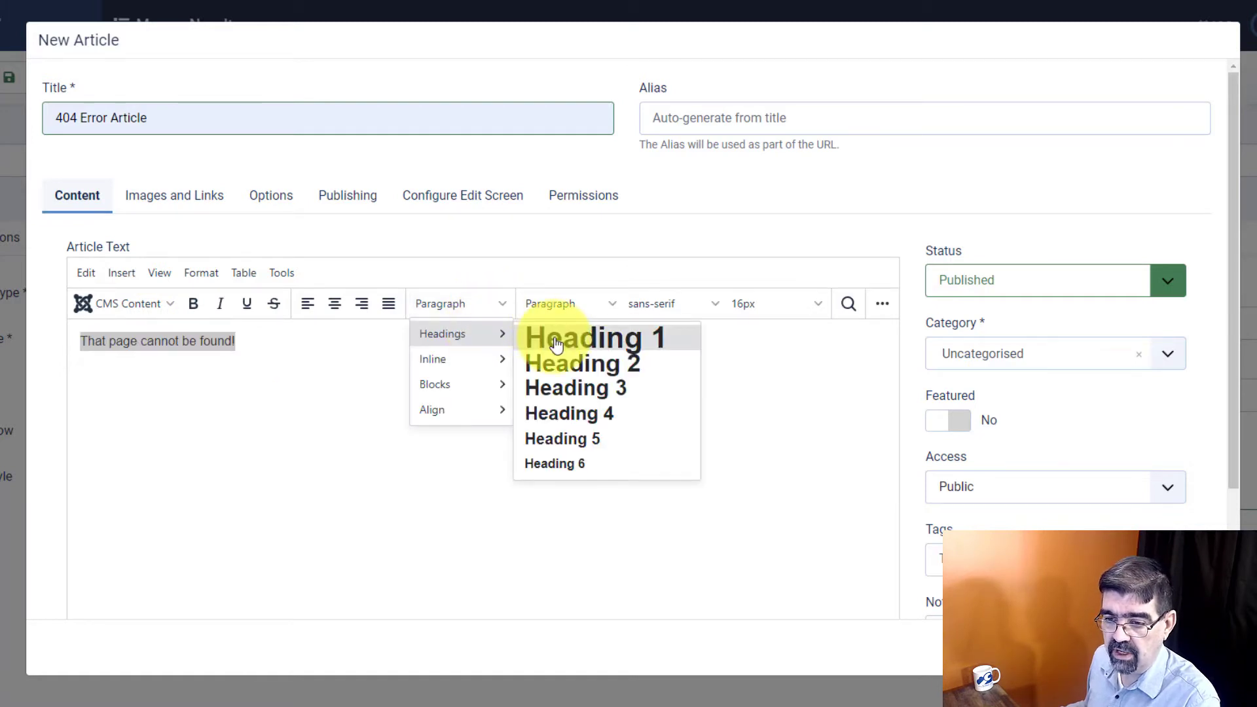
{"action": "left_click", "coordinate": [577, 338]}
{"action": "left_click", "coordinate": [488, 357]}
{"action": "key", "text": "Return"}
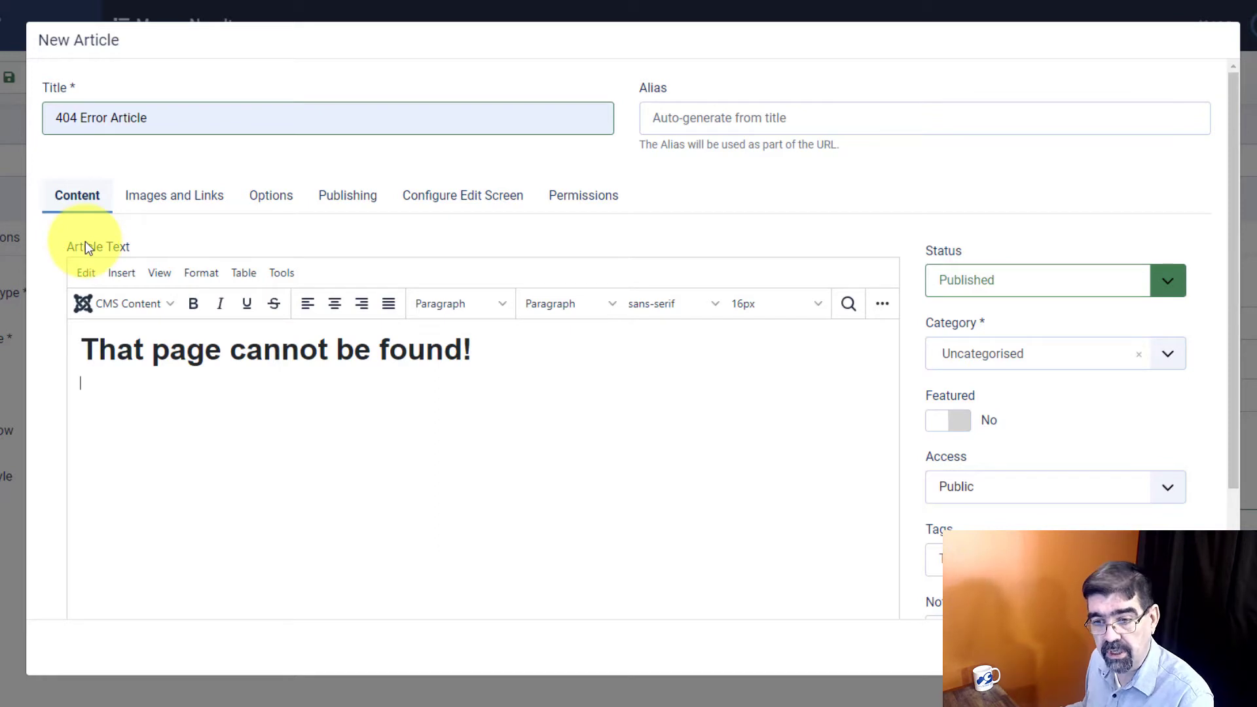
Insert the 404.jpg image below the heading and centre it
{"action": "left_click", "coordinate": [136, 300]}
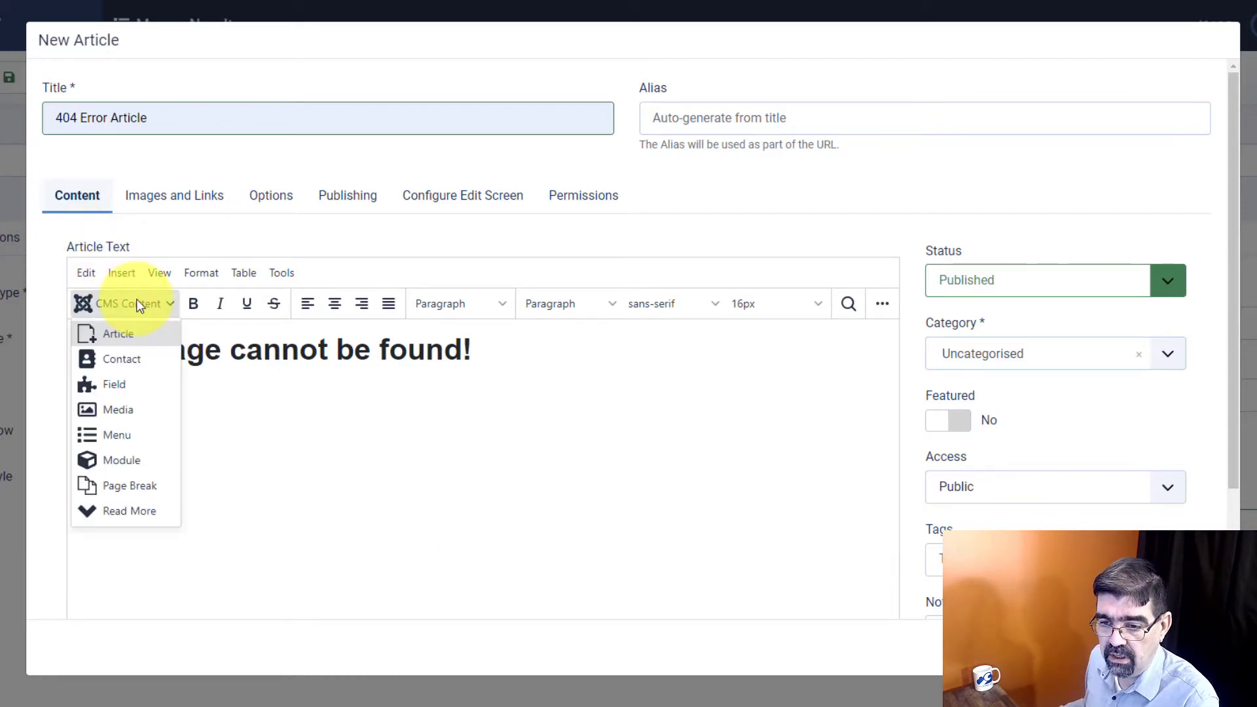
{"action": "left_click", "coordinate": [125, 411]}
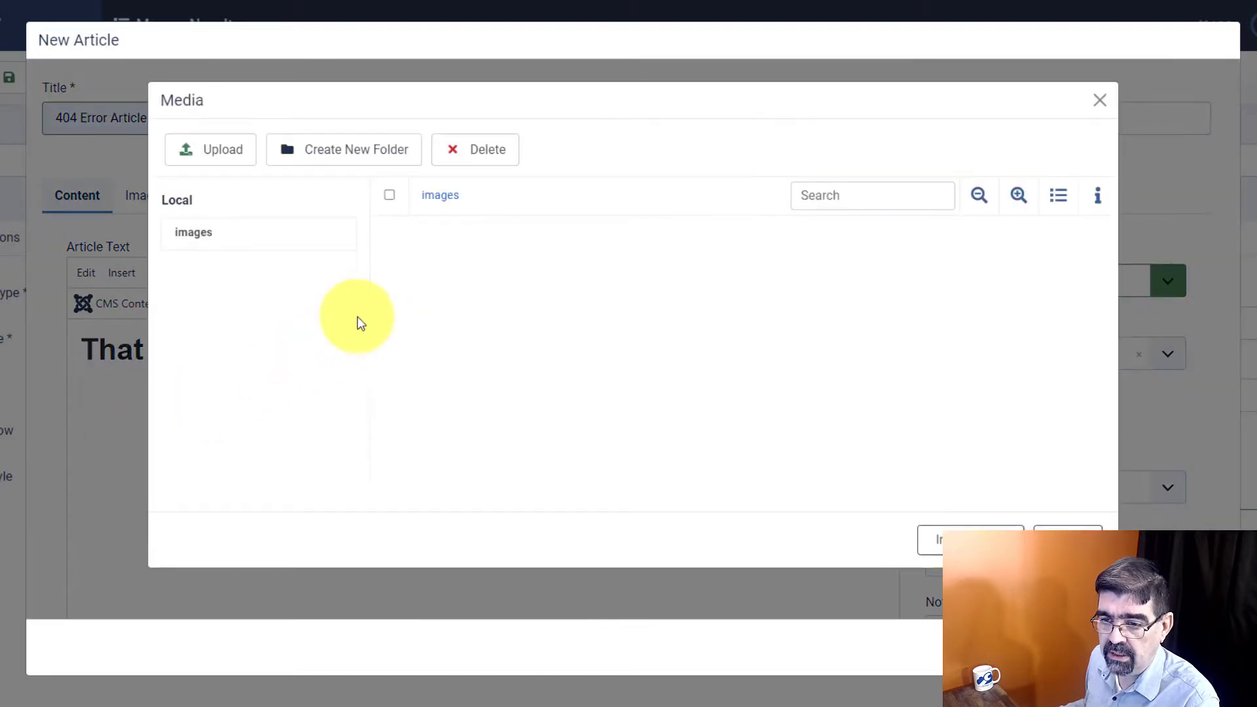
{"action": "left_click", "coordinate": [816, 313]}
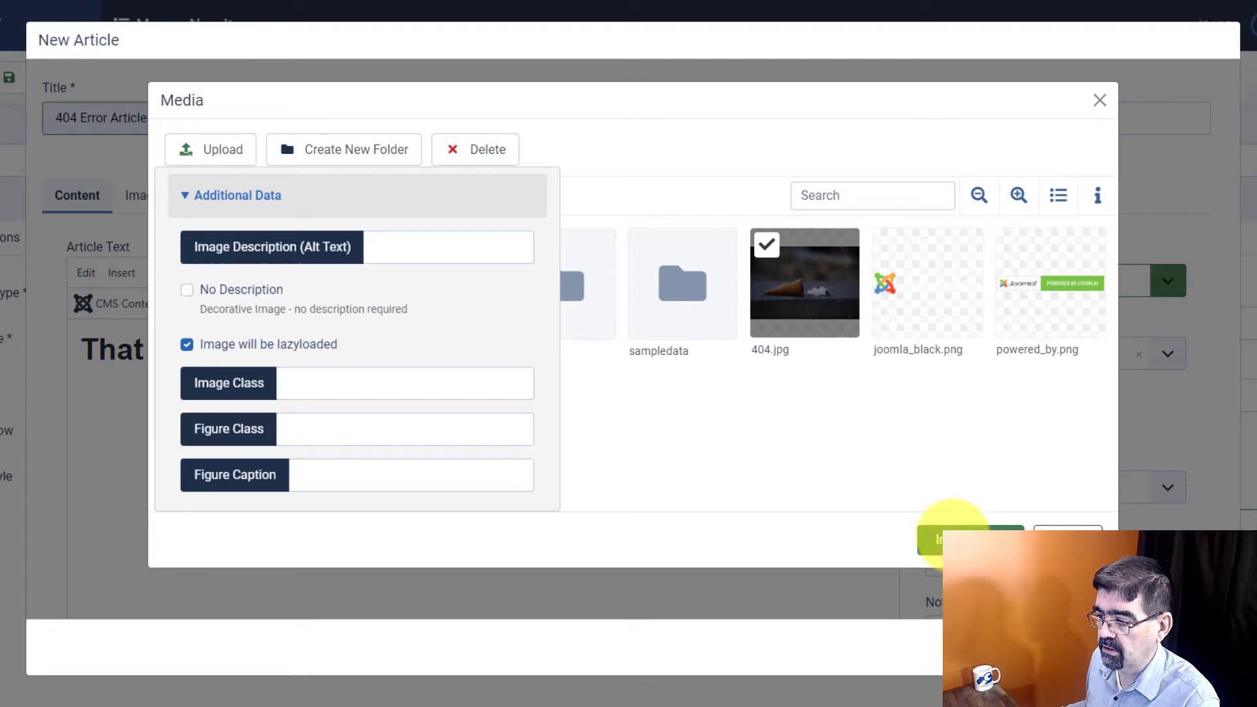
{"action": "left_click", "coordinate": [950, 536]}
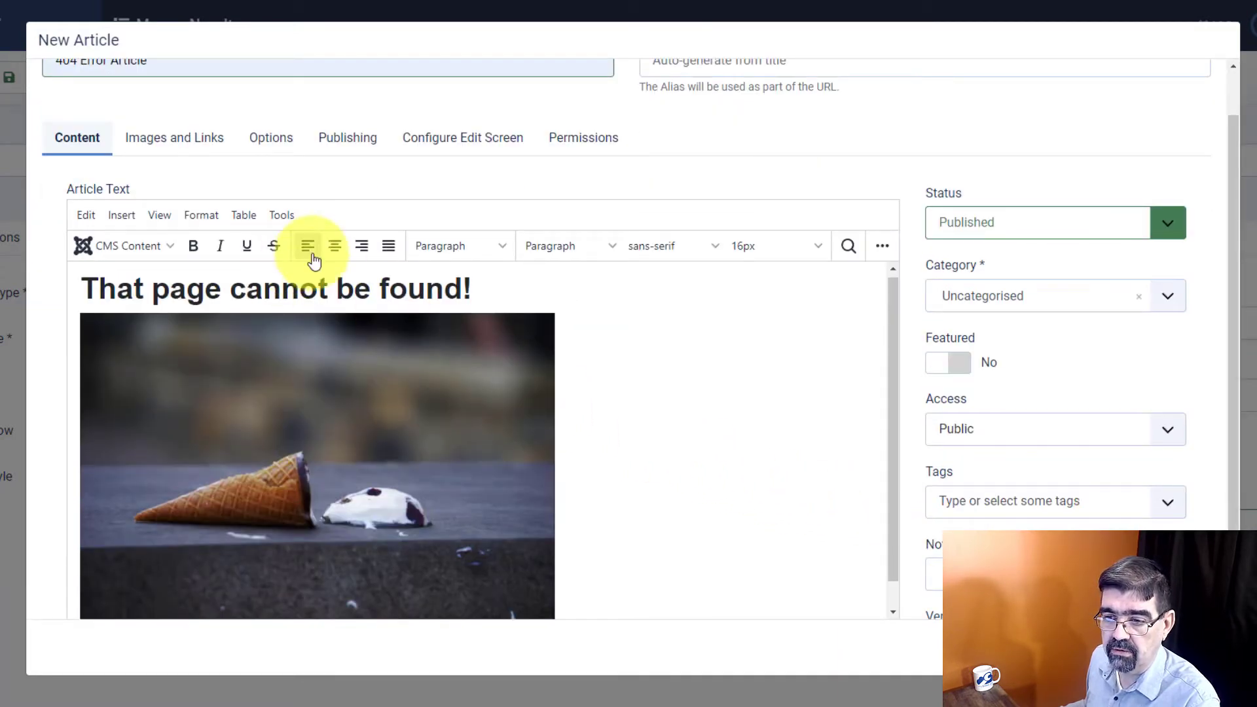
{"action": "left_click", "coordinate": [336, 250]}
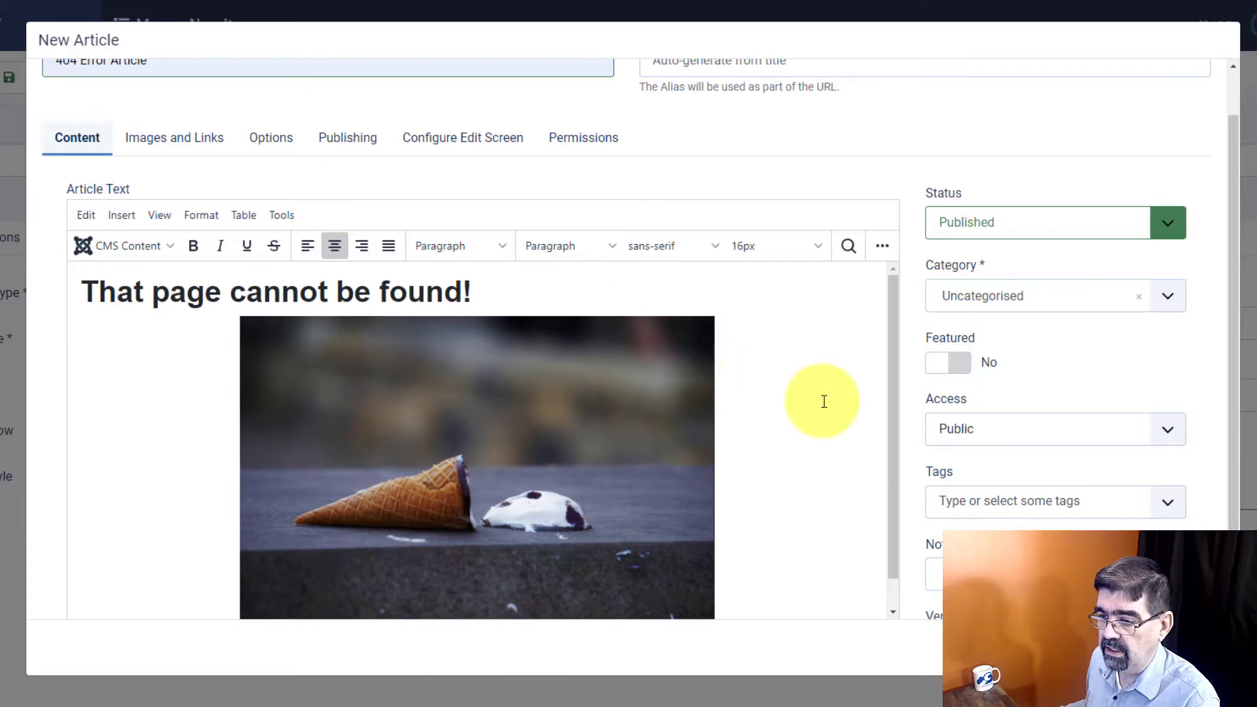
{"action": "scroll", "coordinate": [182, 168], "scroll_direction": "up", "scroll_amount": 1}
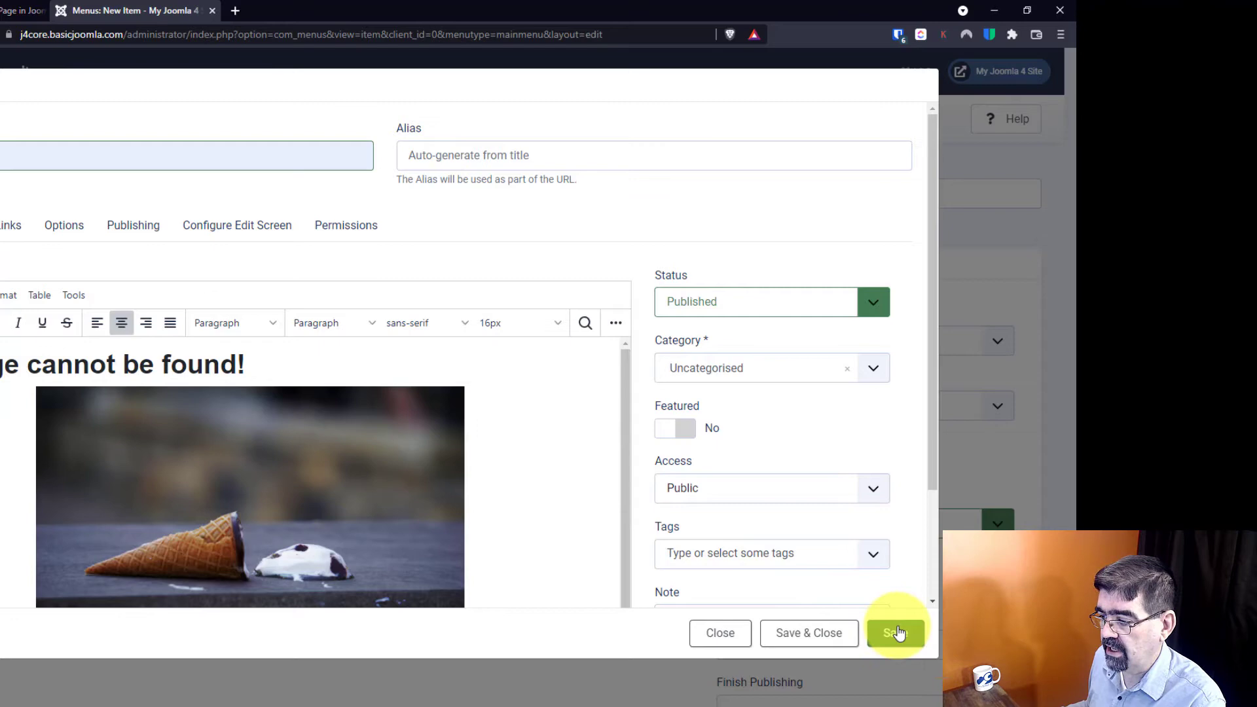
Save the article, set the menu item's Display in Menu to No, and save it
{"action": "left_click", "coordinate": [832, 634]}
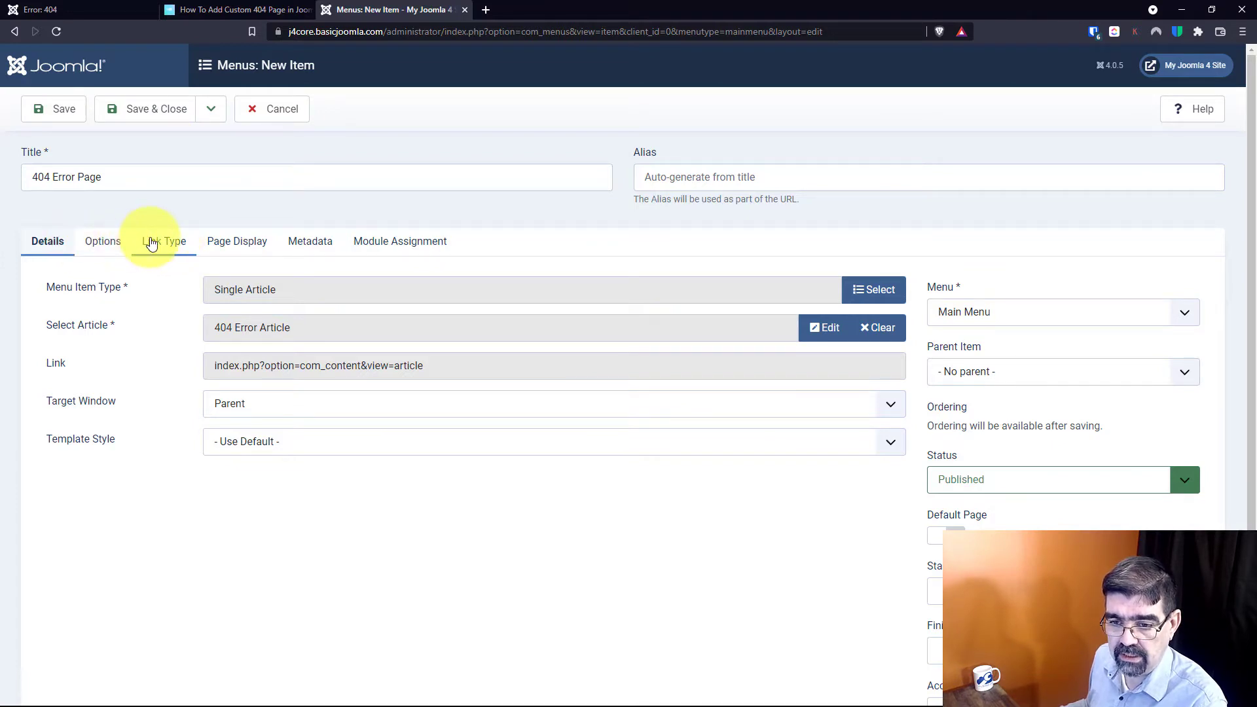
{"action": "left_click", "coordinate": [159, 246]}
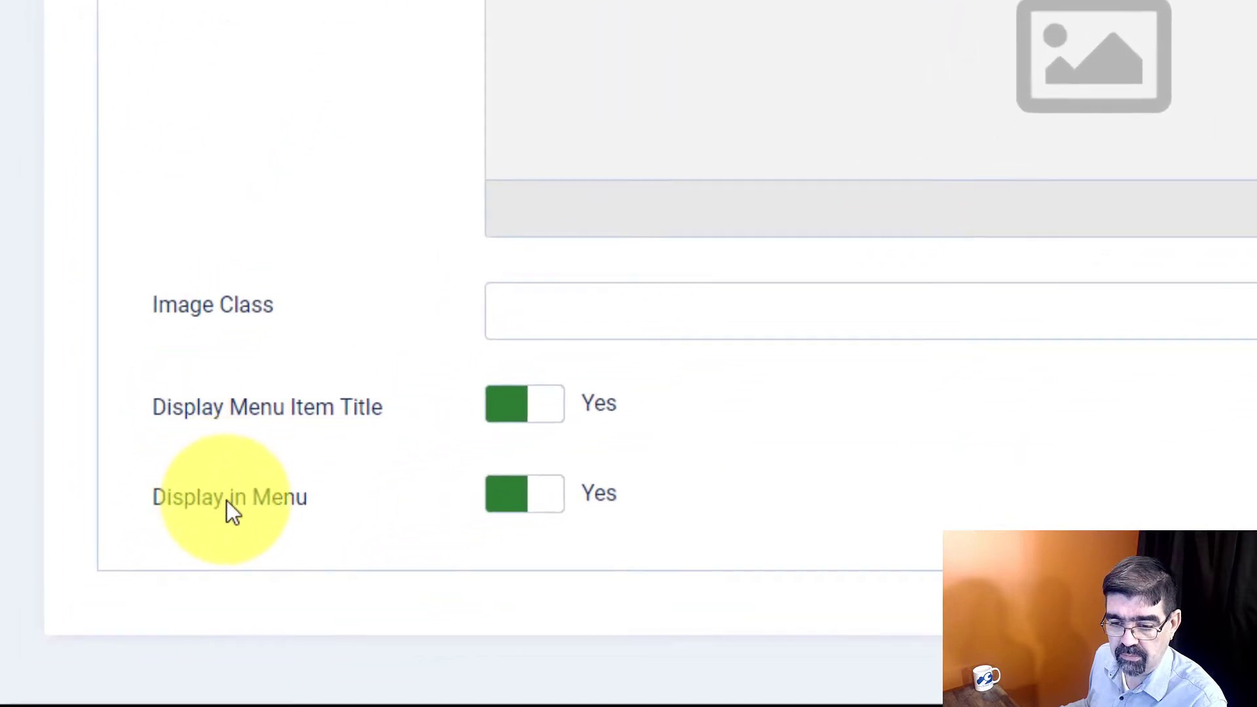
{"action": "left_click", "coordinate": [542, 517]}
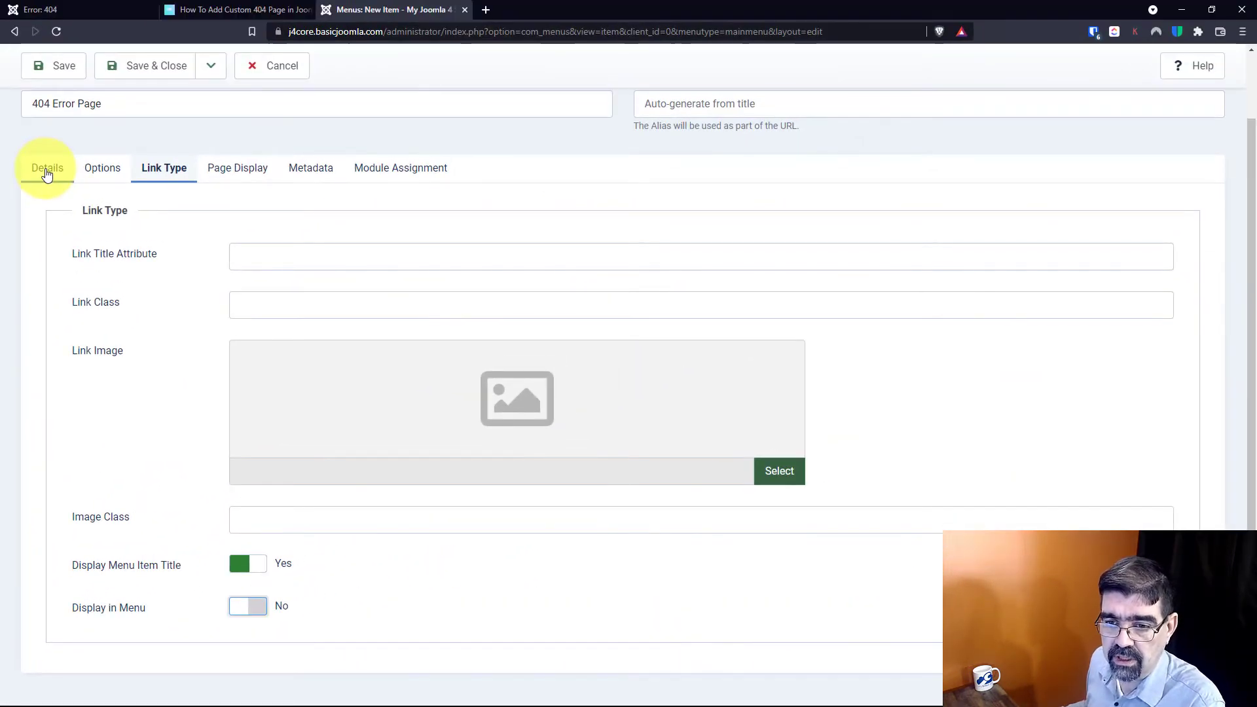
{"action": "left_click", "coordinate": [47, 174]}
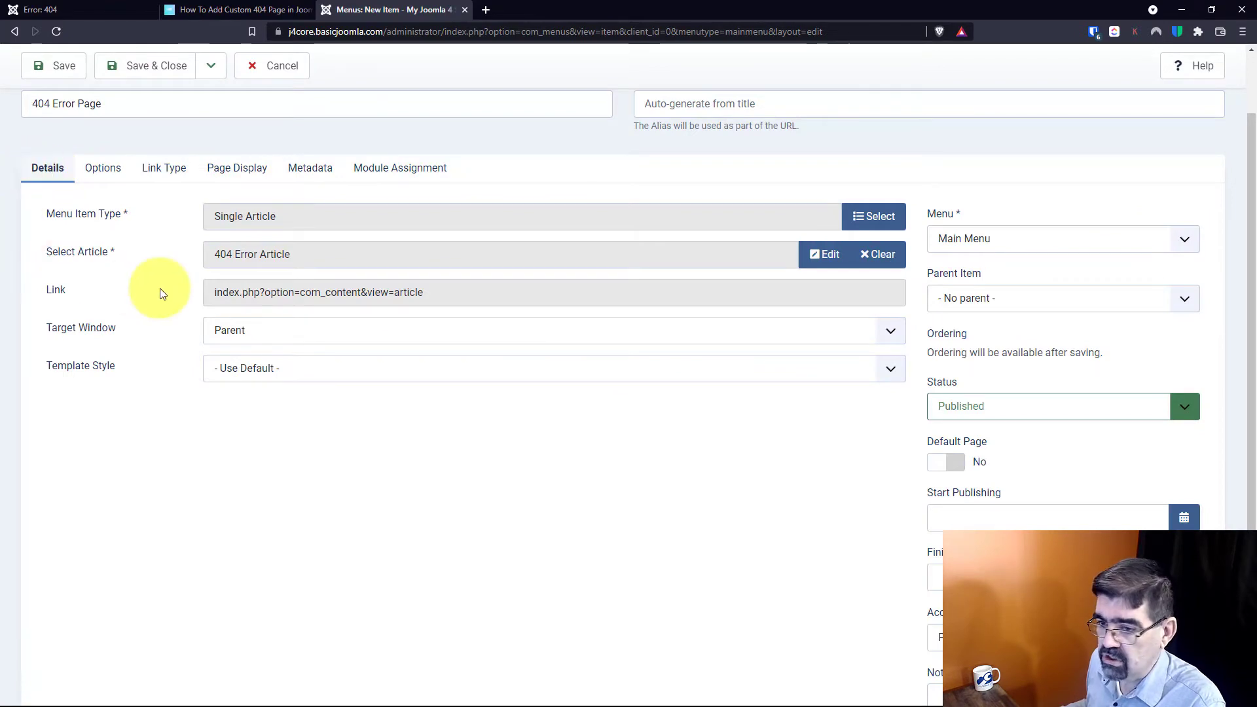
{"action": "left_click", "coordinate": [64, 68]}
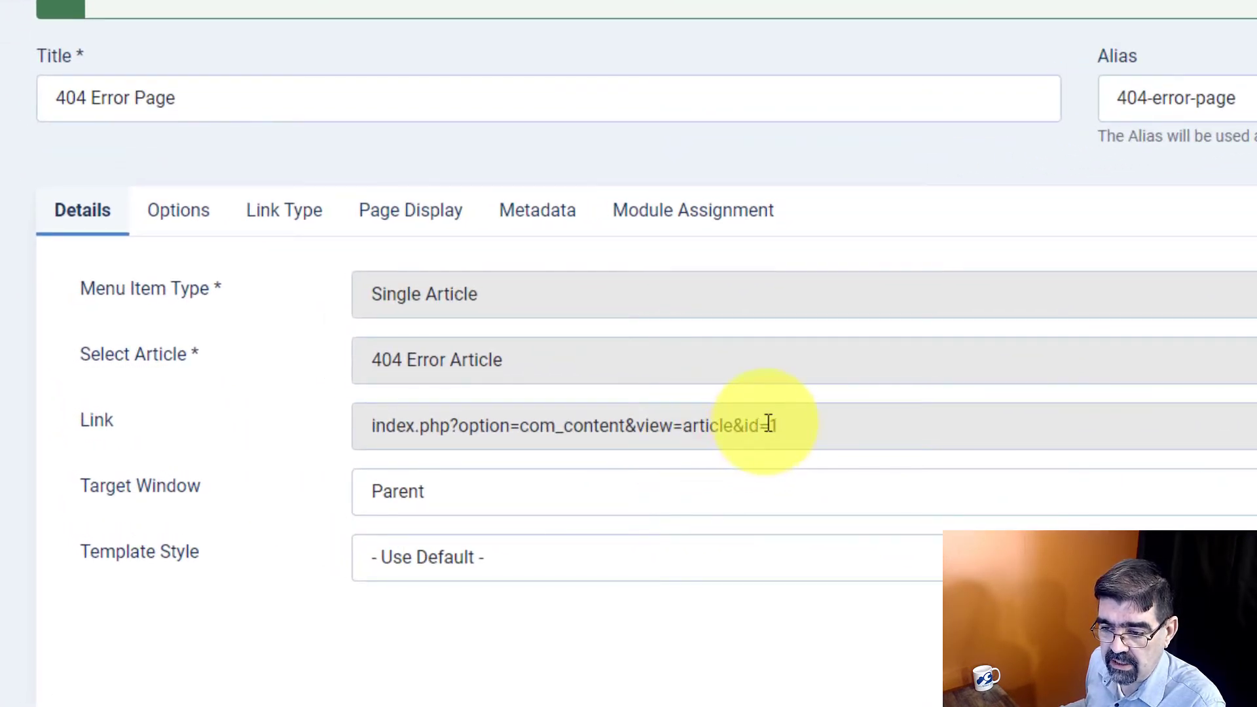
{"action": "left_click_drag", "start_coordinate": [769, 422], "coordinate": [782, 422]}
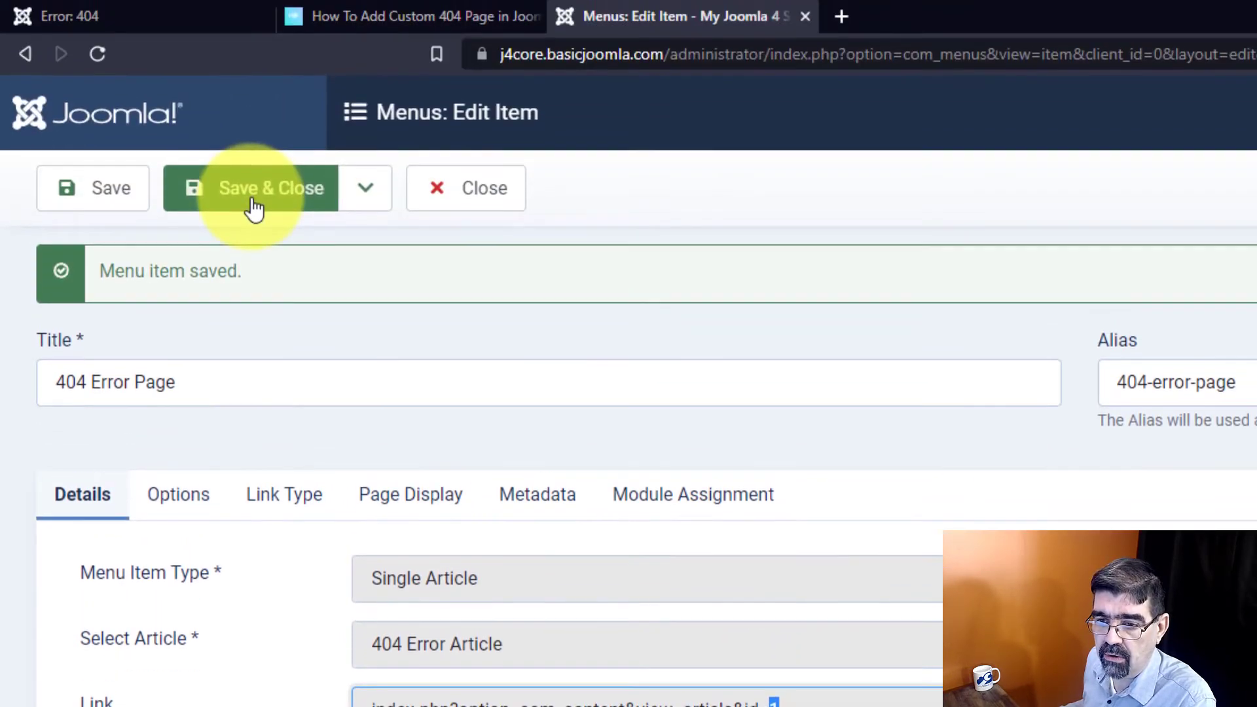
Save and close the 404 Error Page menu item, returning to the Main Menu list
{"action": "left_click", "coordinate": [254, 209]}
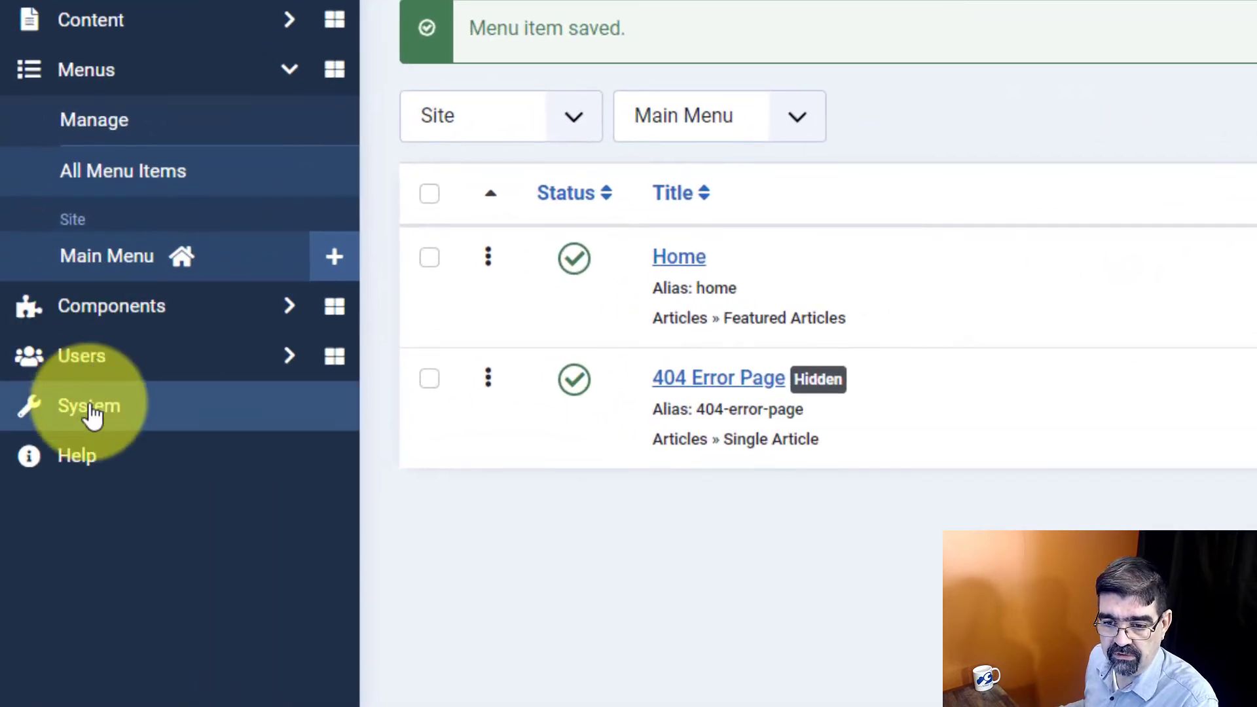
Open the Cassiopeia site template's error.php file in the code editor
{"action": "left_click", "coordinate": [90, 407]}
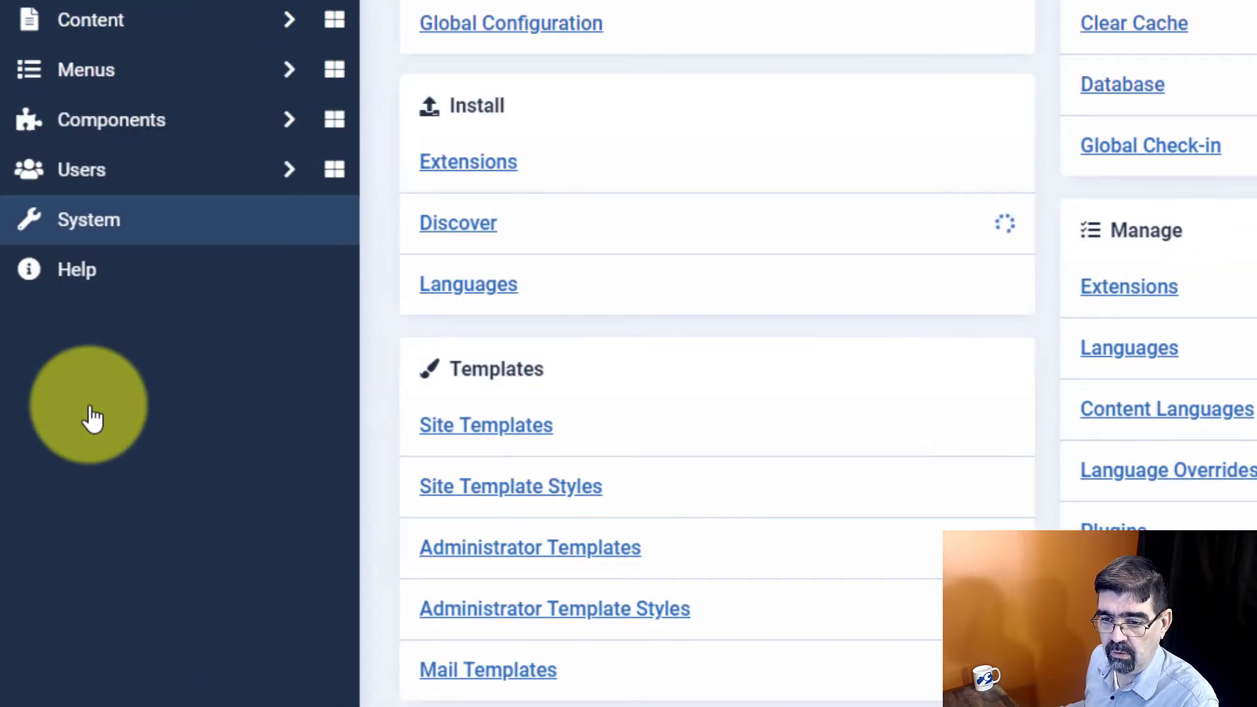
{"action": "left_click", "coordinate": [486, 432]}
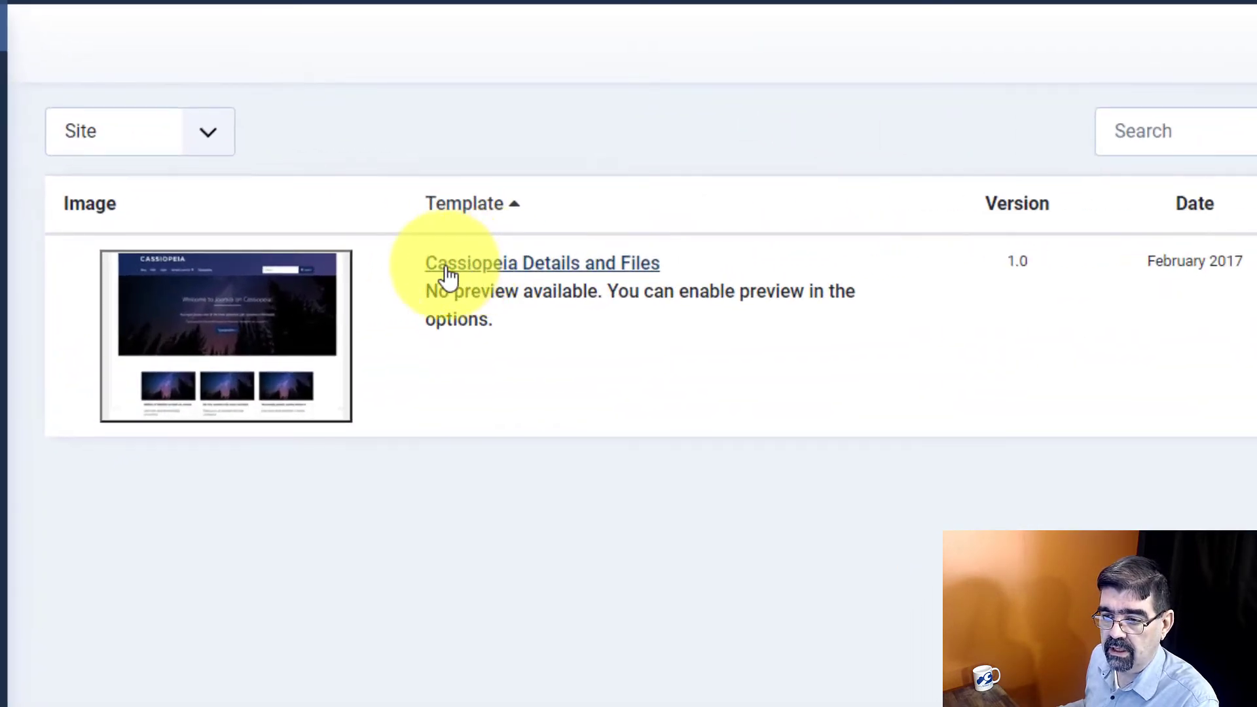
{"action": "left_click", "coordinate": [541, 264]}
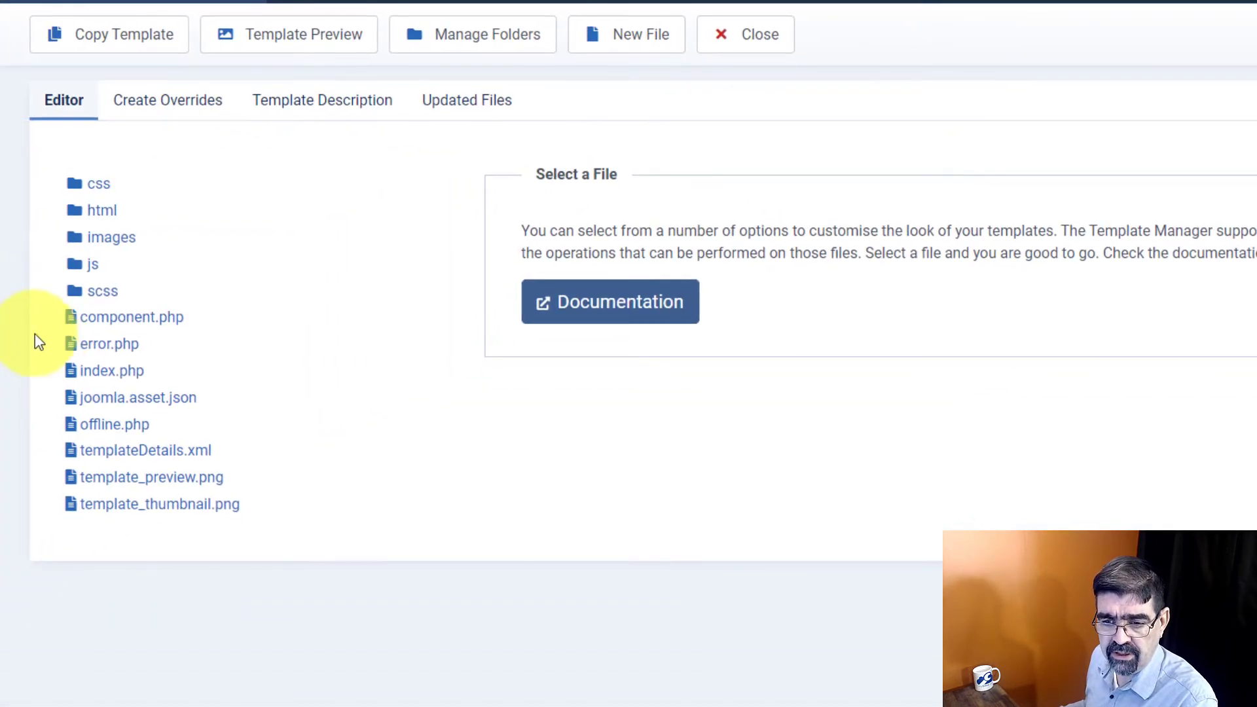
{"action": "left_click", "coordinate": [93, 357]}
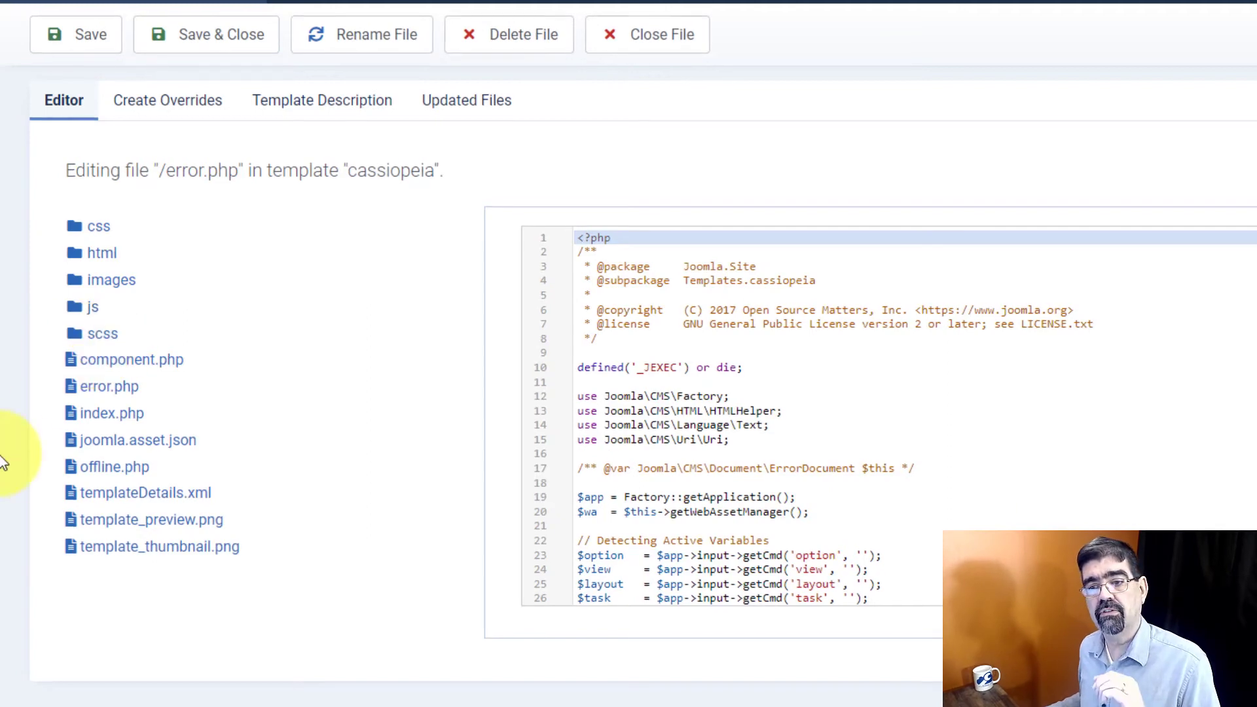
Copy the tutorial's four-line 404 redirect code snippet from the web-eau.net article
{"action": "left_click", "coordinate": [234, 8]}
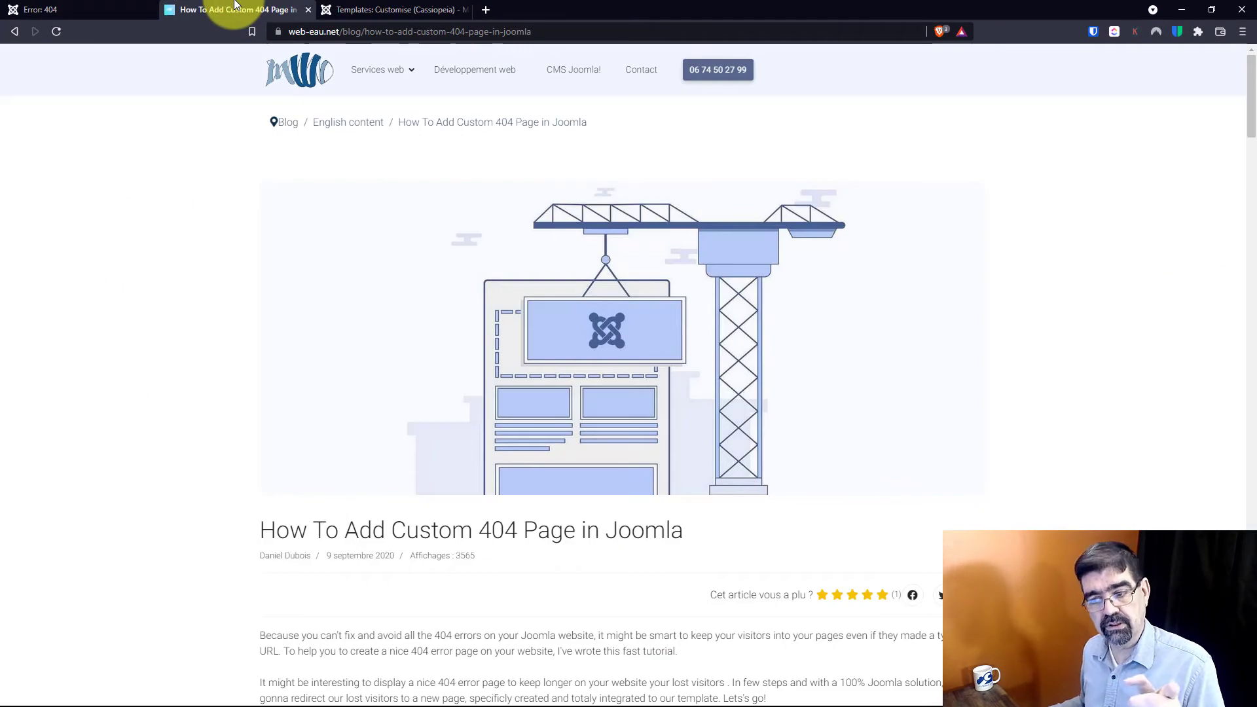
{"action": "scroll", "coordinate": [351, 208], "scroll_direction": "down", "scroll_amount": 15}
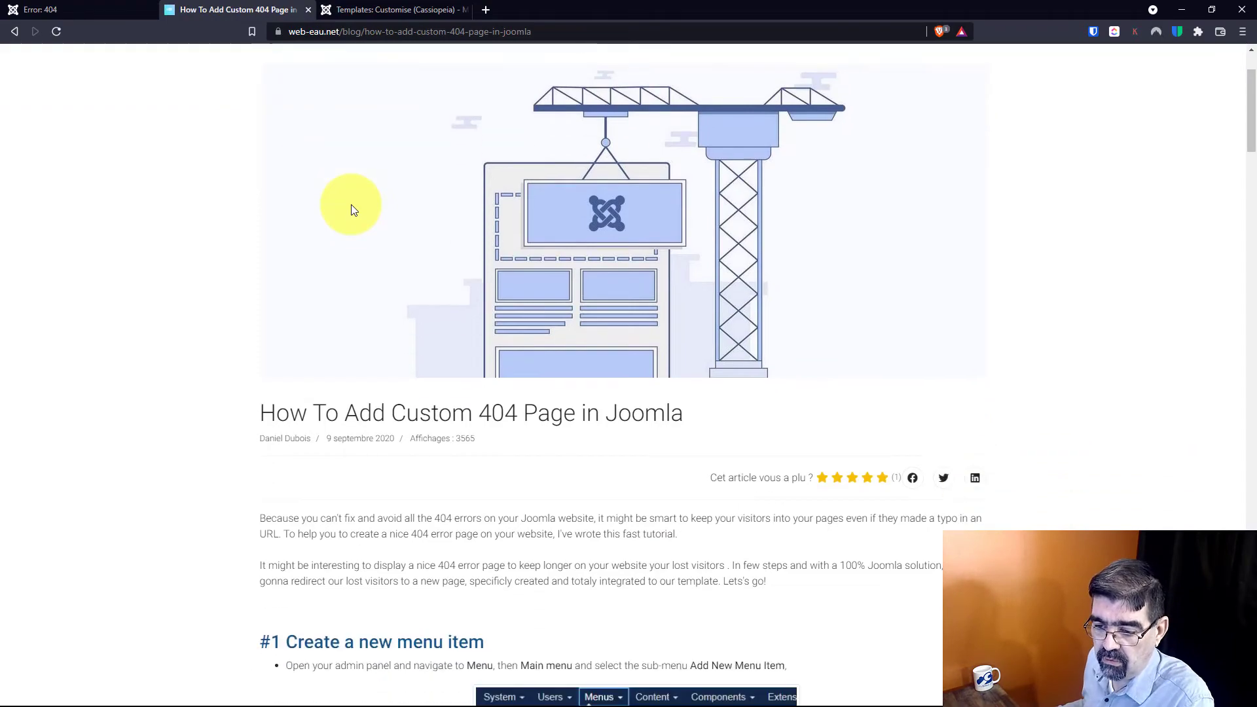
{"action": "scroll", "coordinate": [351, 205], "scroll_direction": "down", "scroll_amount": 8}
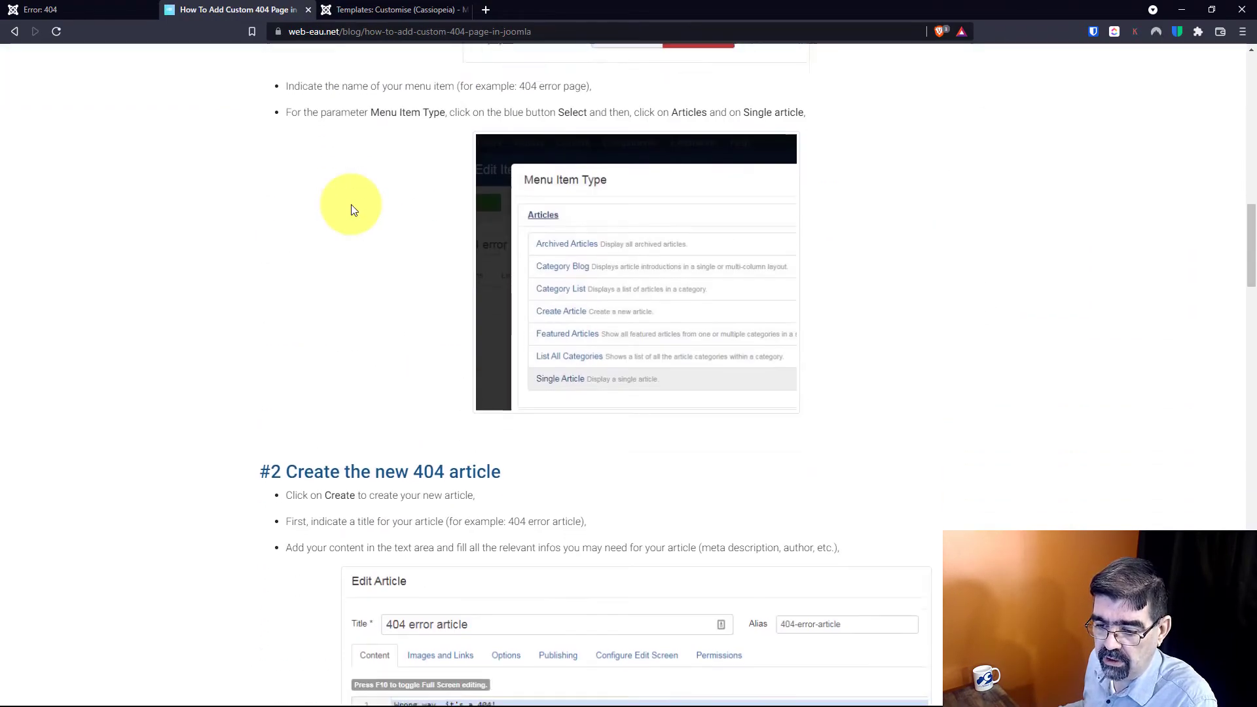
{"action": "scroll", "coordinate": [351, 204], "scroll_direction": "down", "scroll_amount": 15}
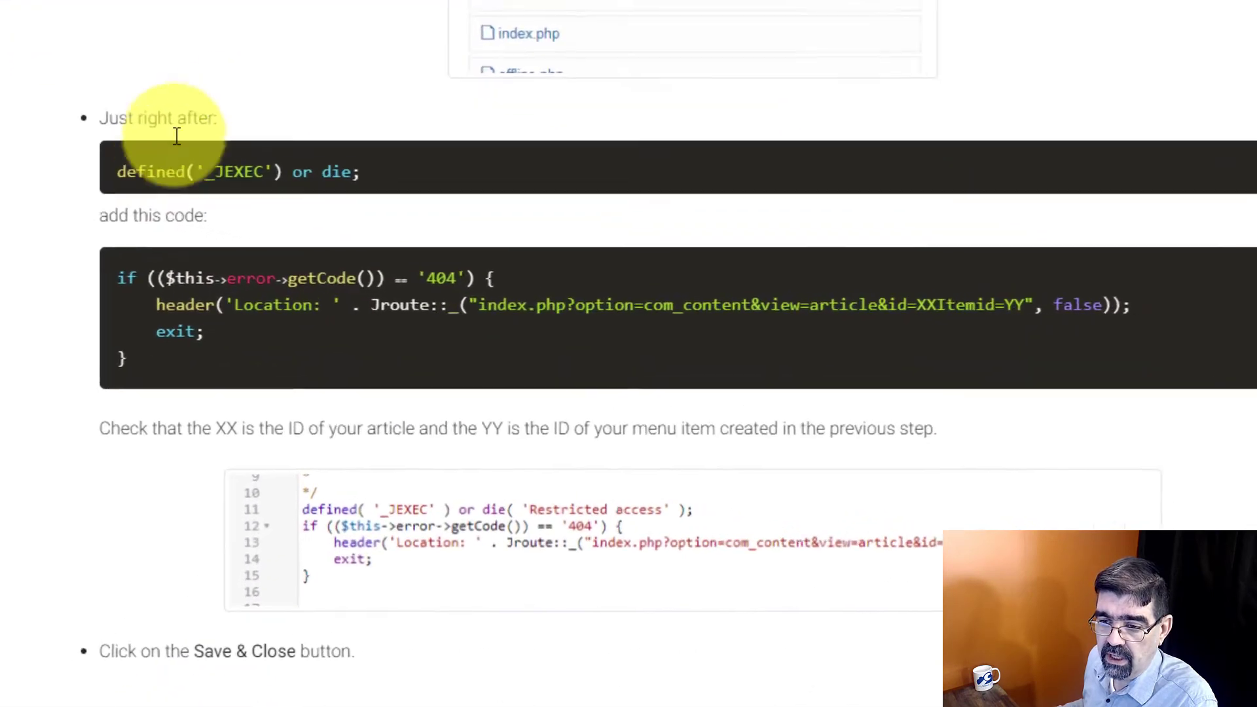
{"action": "left_click_drag", "start_coordinate": [87, 277], "coordinate": [157, 350]}
{"action": "right_click", "coordinate": [168, 331]}
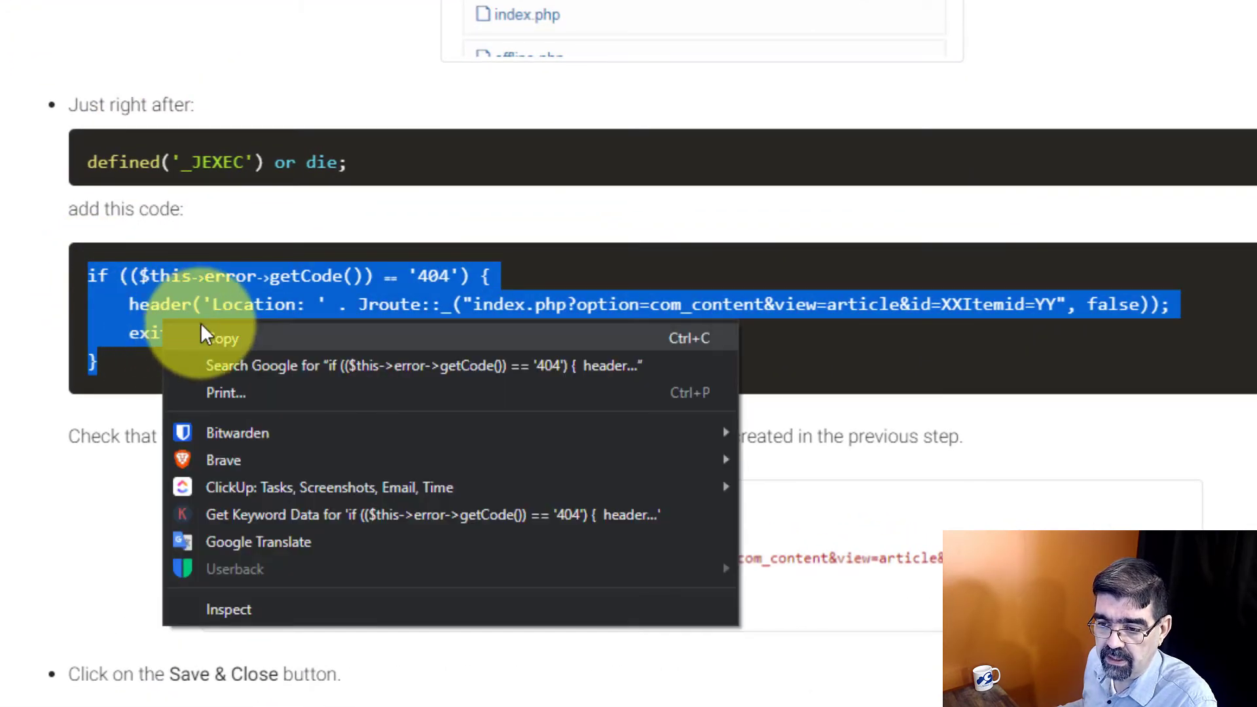
{"action": "left_click", "coordinate": [207, 336]}
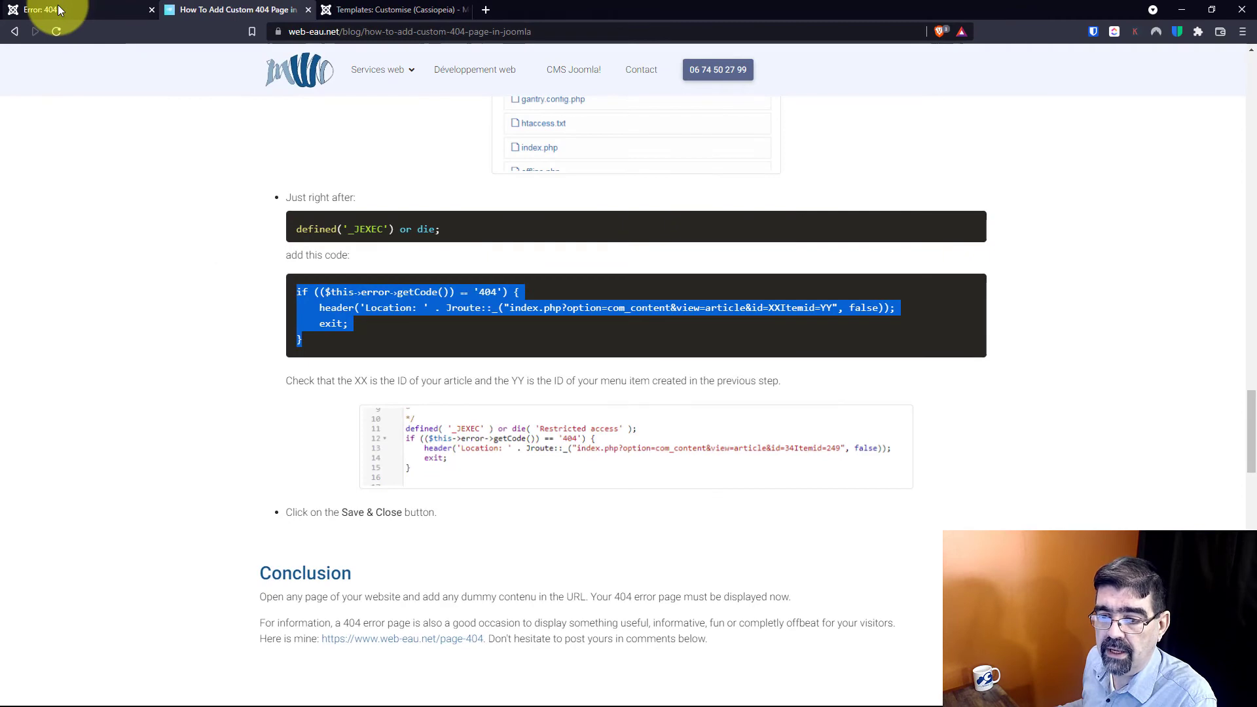
Paste the 404 redirect block into error.php after line 10
{"action": "left_click", "coordinate": [57, 9]}
{"action": "left_click", "coordinate": [358, 12]}
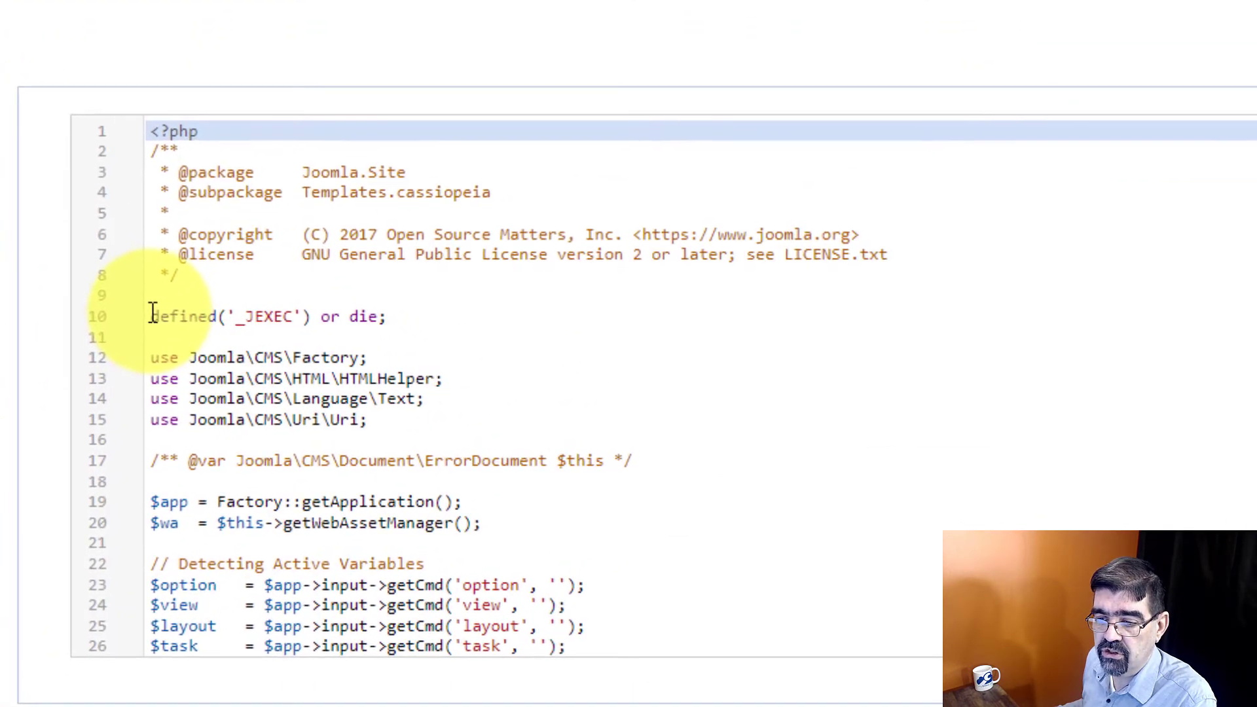
{"action": "left_click", "coordinate": [410, 319]}
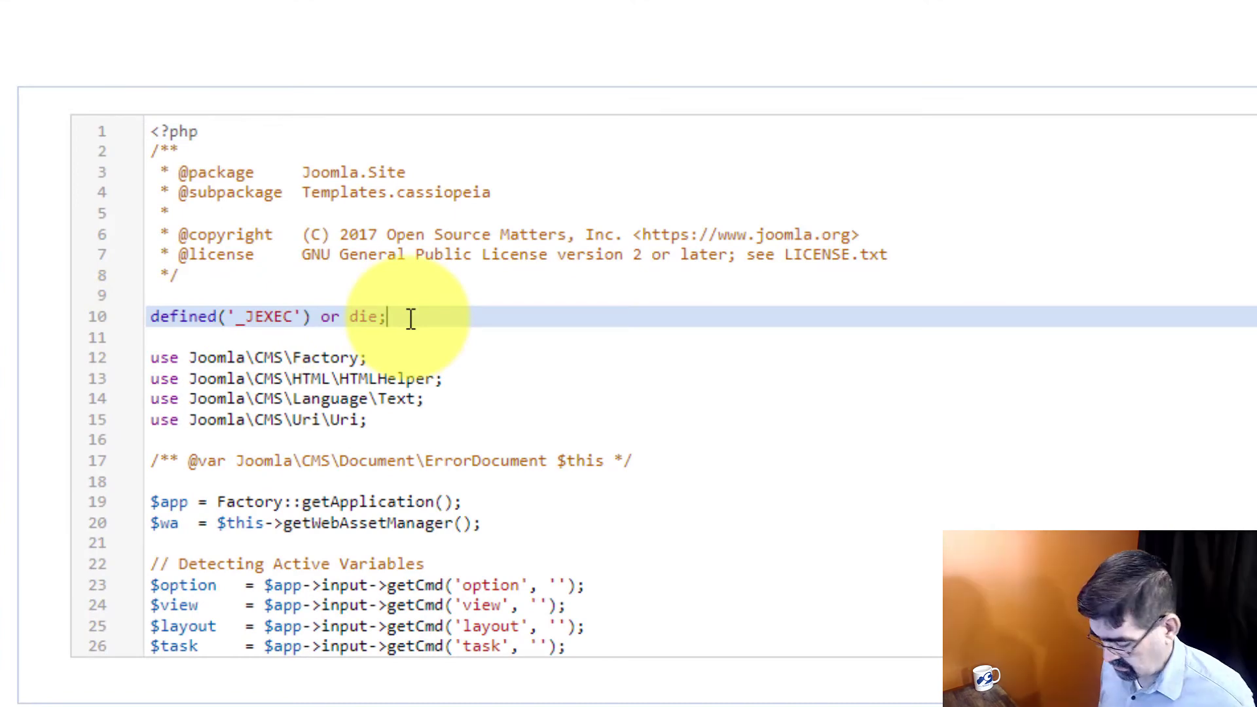
{"action": "key", "text": "Return"}
{"action": "key", "text": "Return"}
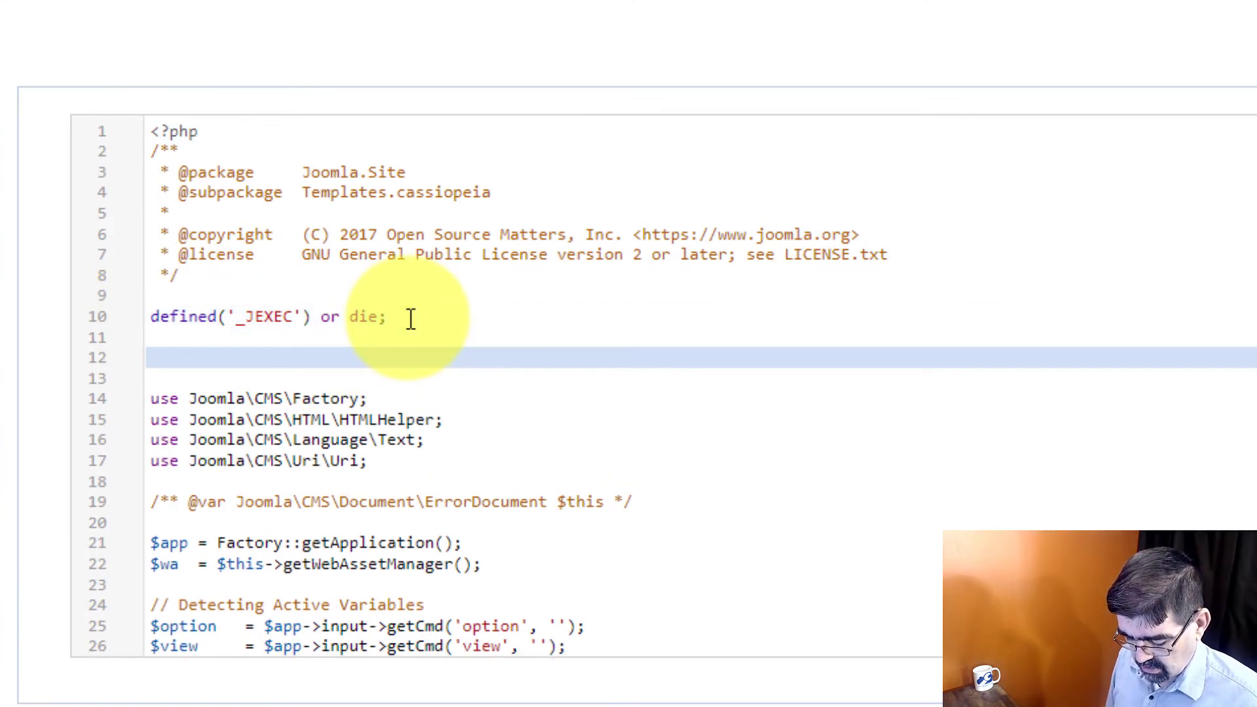
{"action": "key", "text": "ctrl+v"}
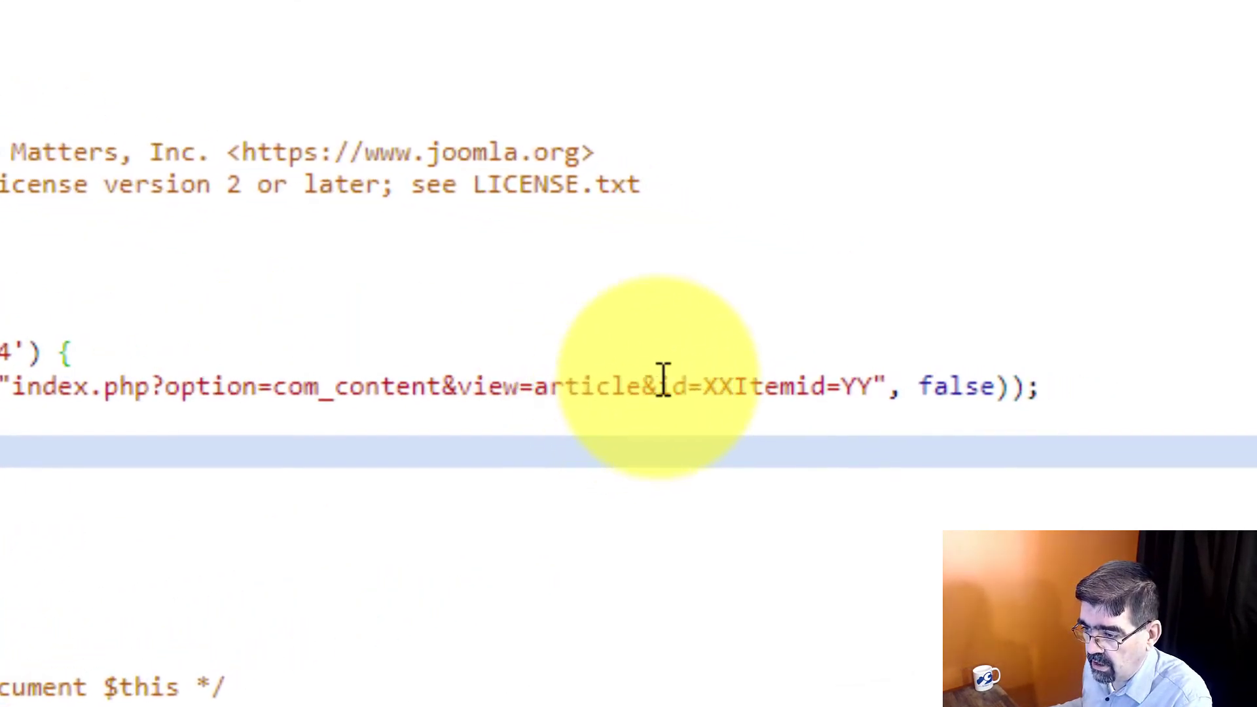
Replace the XX placeholder with article id 1 and YY with Itemid 102
{"action": "left_click_drag", "start_coordinate": [703, 386], "coordinate": [729, 385]}
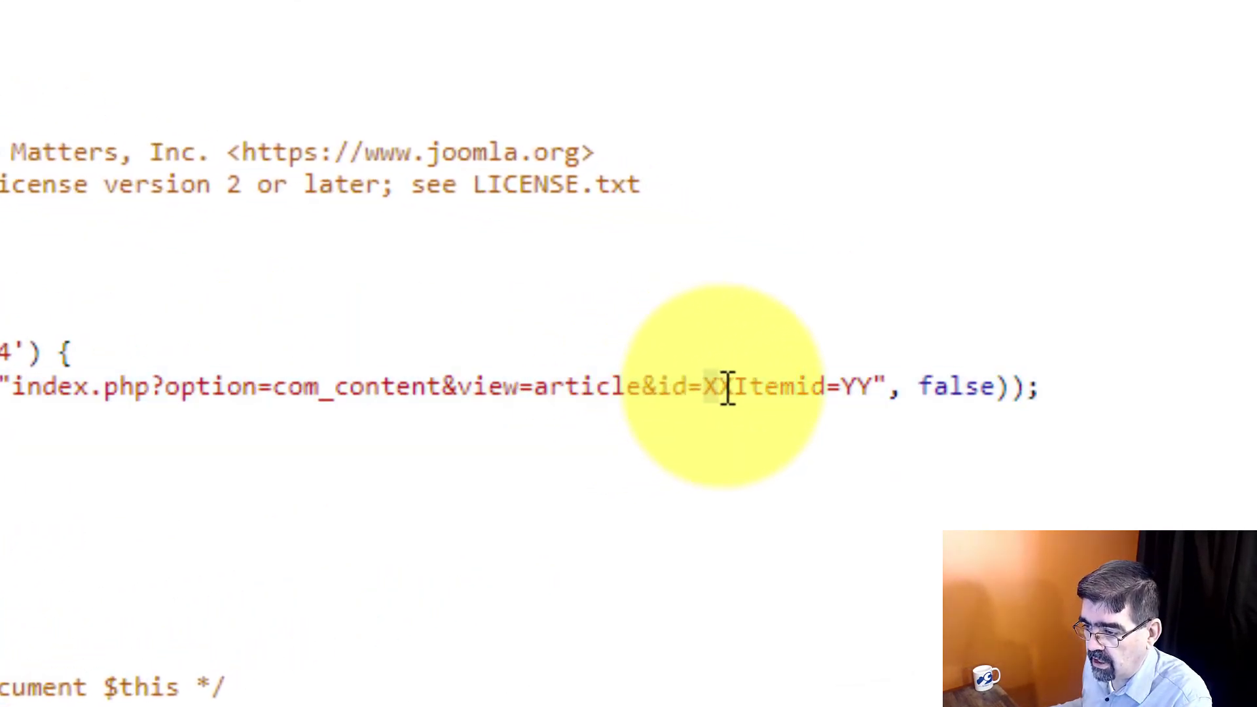
{"action": "type", "text": "1"}
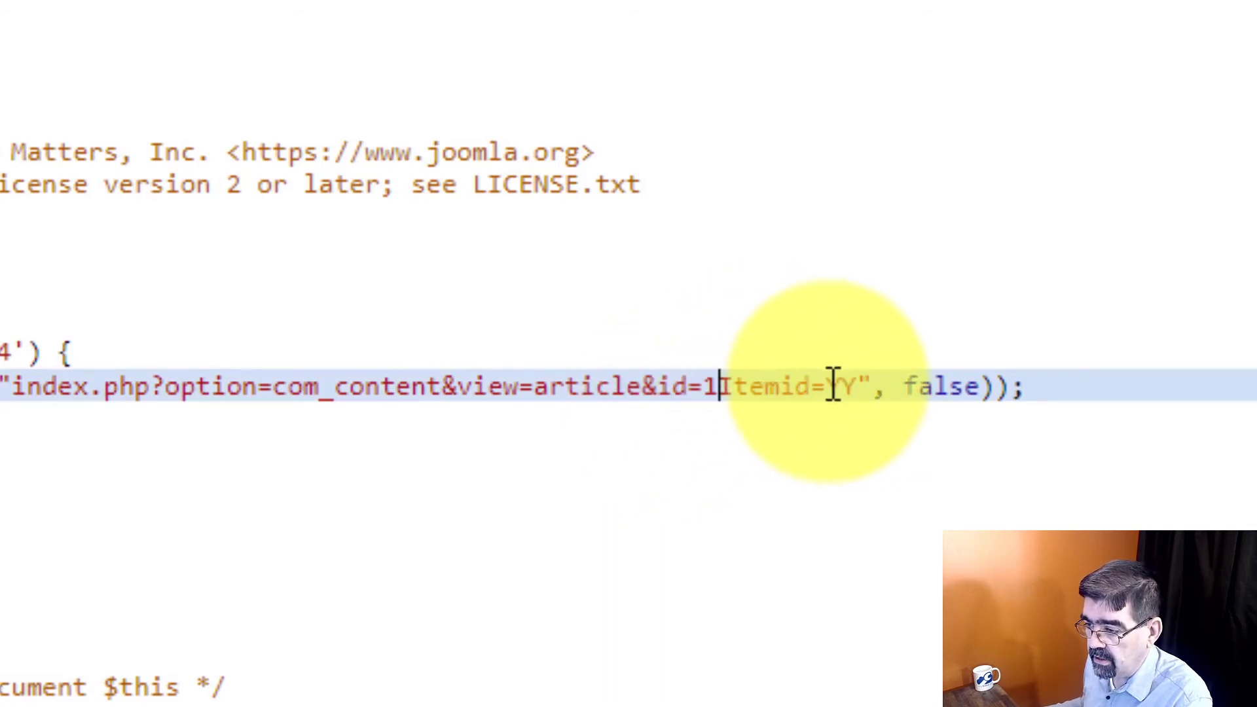
{"action": "left_click_drag", "start_coordinate": [828, 385], "coordinate": [852, 385]}
{"action": "type", "text": "102"}
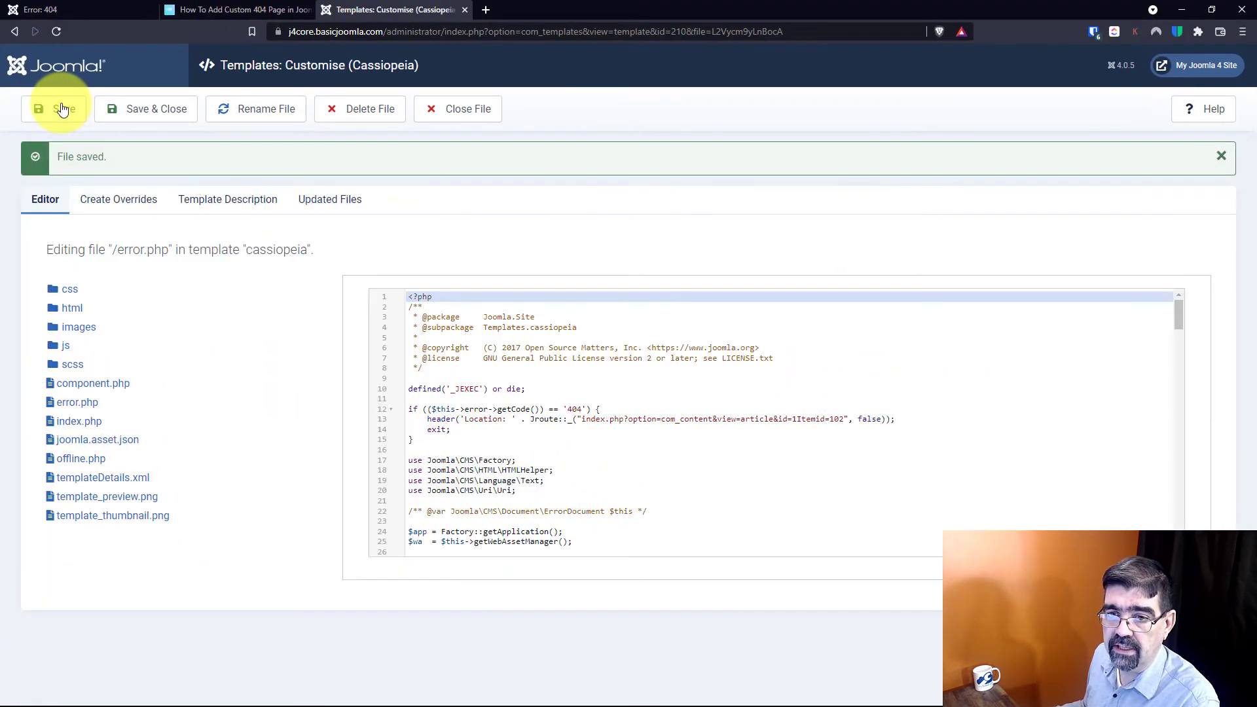
Reload the missing /anything page in the Error: 404 tab to test the custom 404 redirect
{"action": "left_click", "coordinate": [73, 8]}
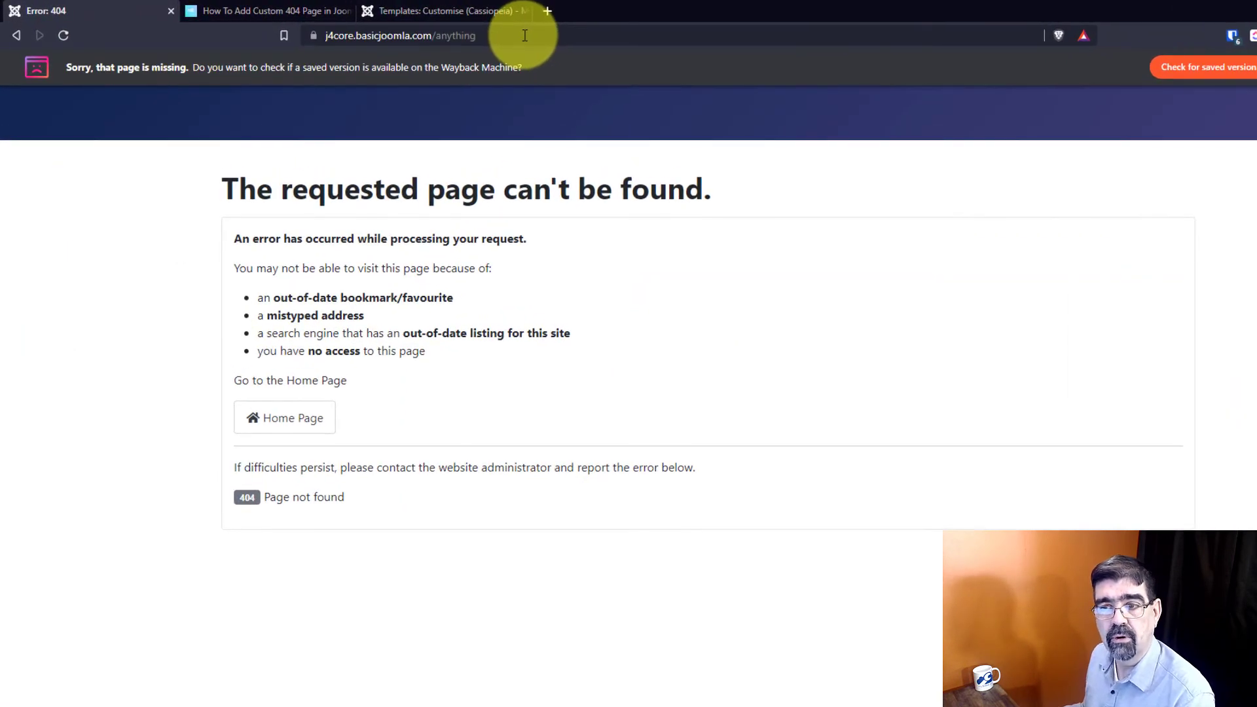
{"action": "left_click", "coordinate": [524, 35]}
{"action": "left_click", "coordinate": [524, 34]}
{"action": "key", "text": "Return"}
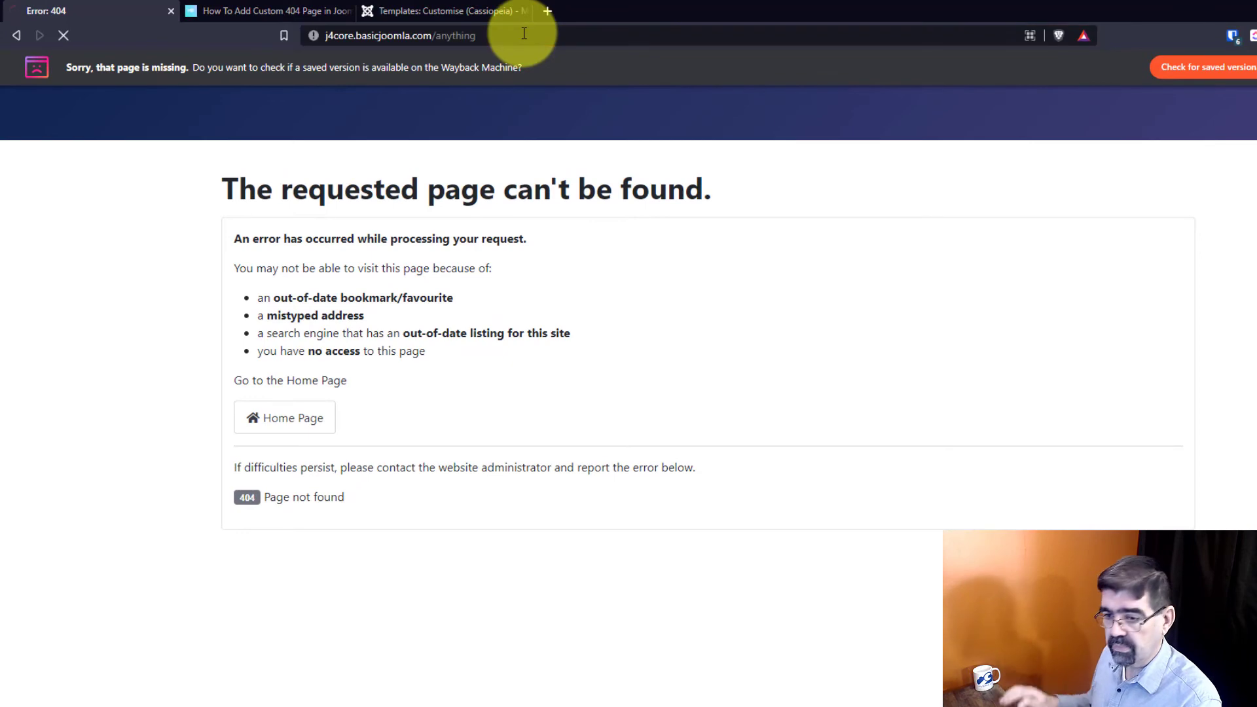